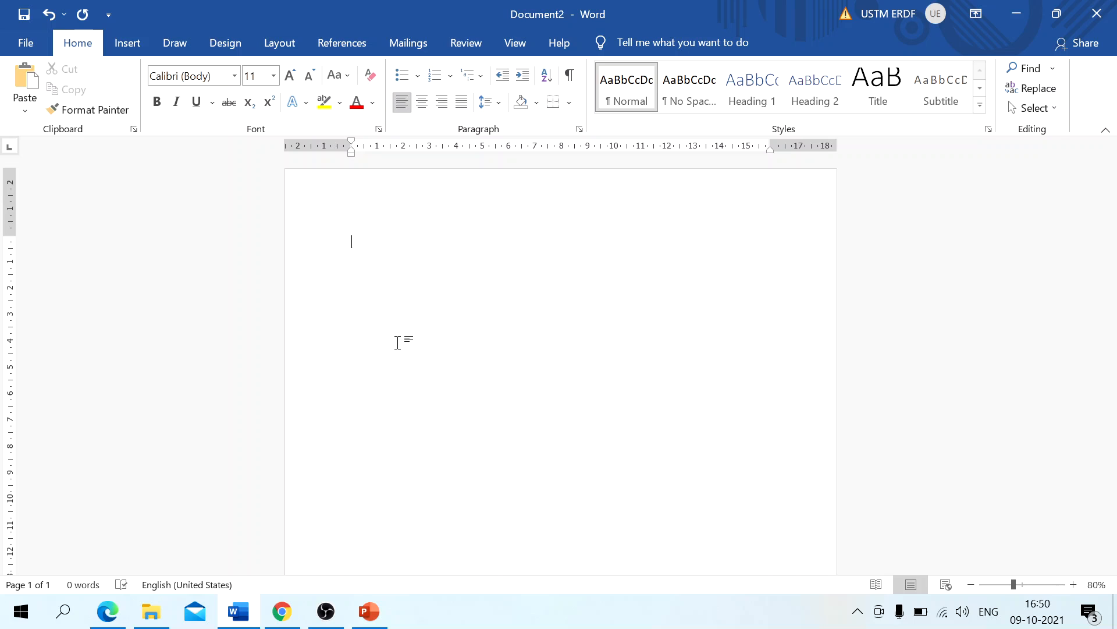
Enter the first numbered item as the question "Who was the first prime minister of India?".
text(1)
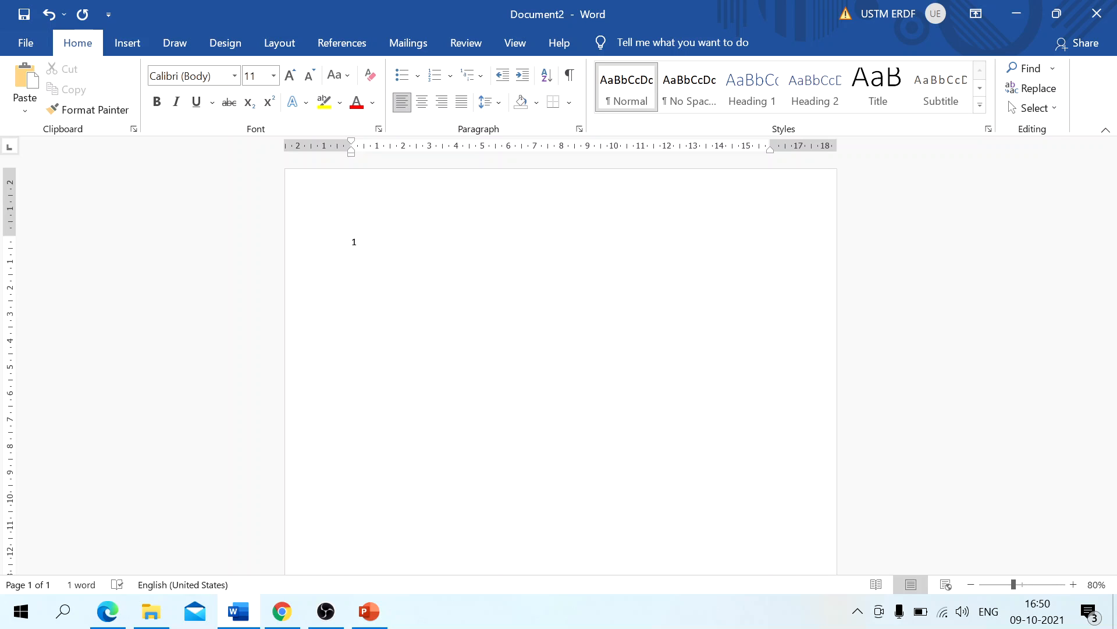
text(.)
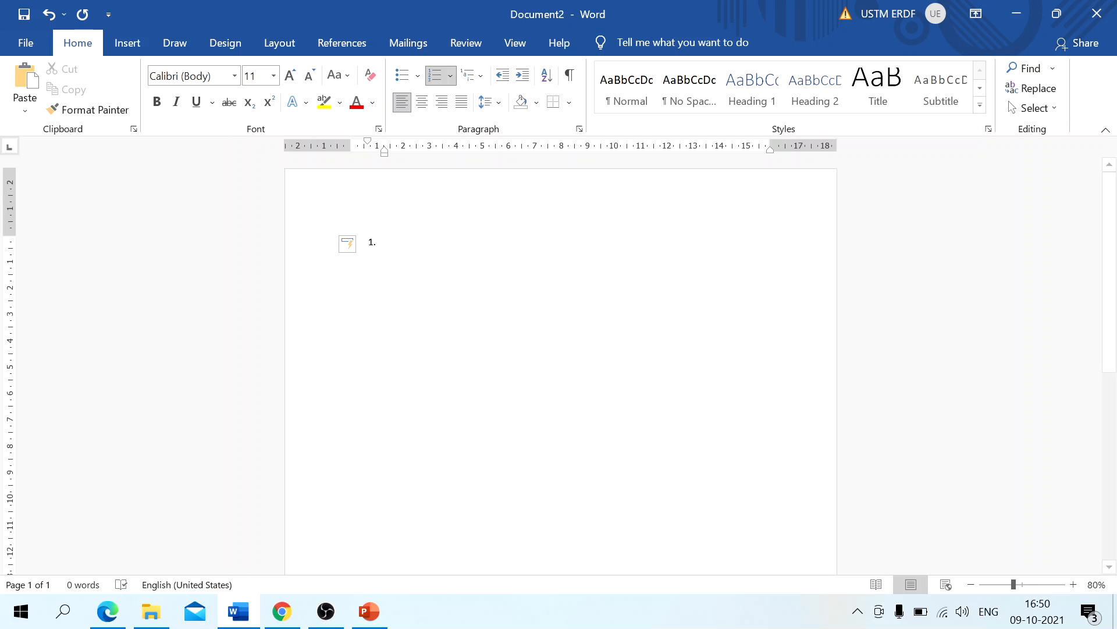
text(Who was the first prime minister of )
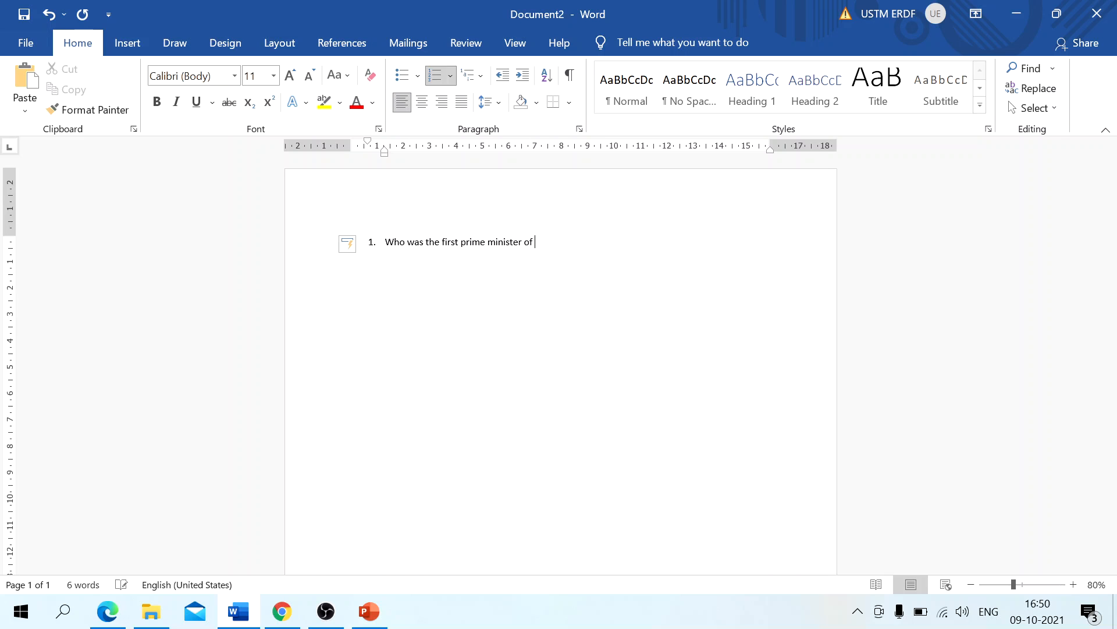
text(Indai)
key(BackSpace)
text(ia?)
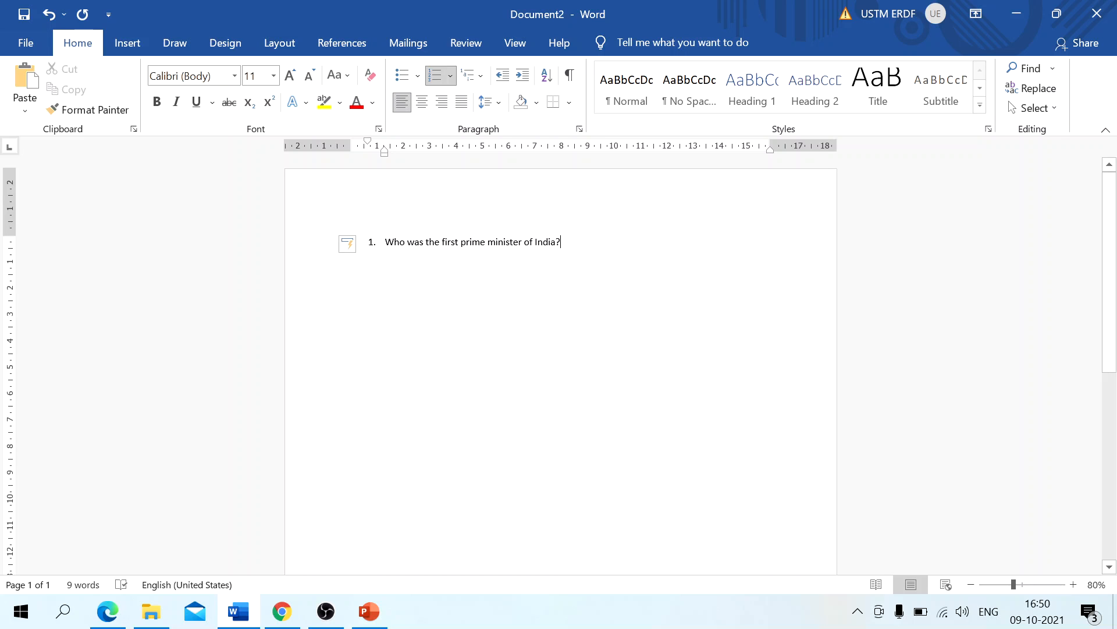
Start an indented sub-list under question 1 with the capital-letter A. B. C. numbering format.
key(Return)
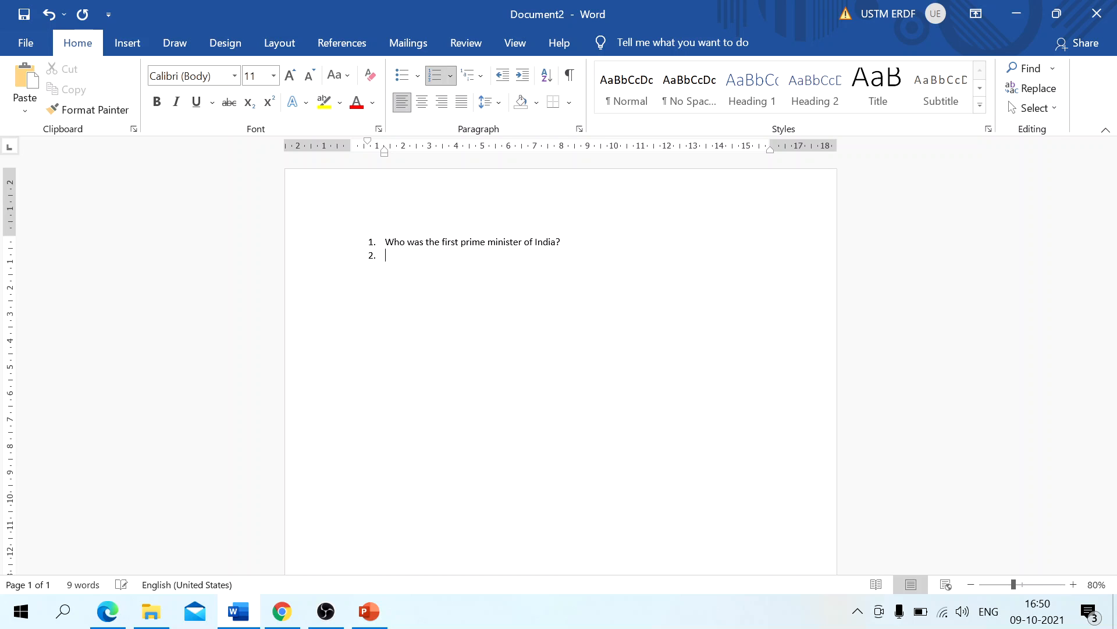
key(Tab)
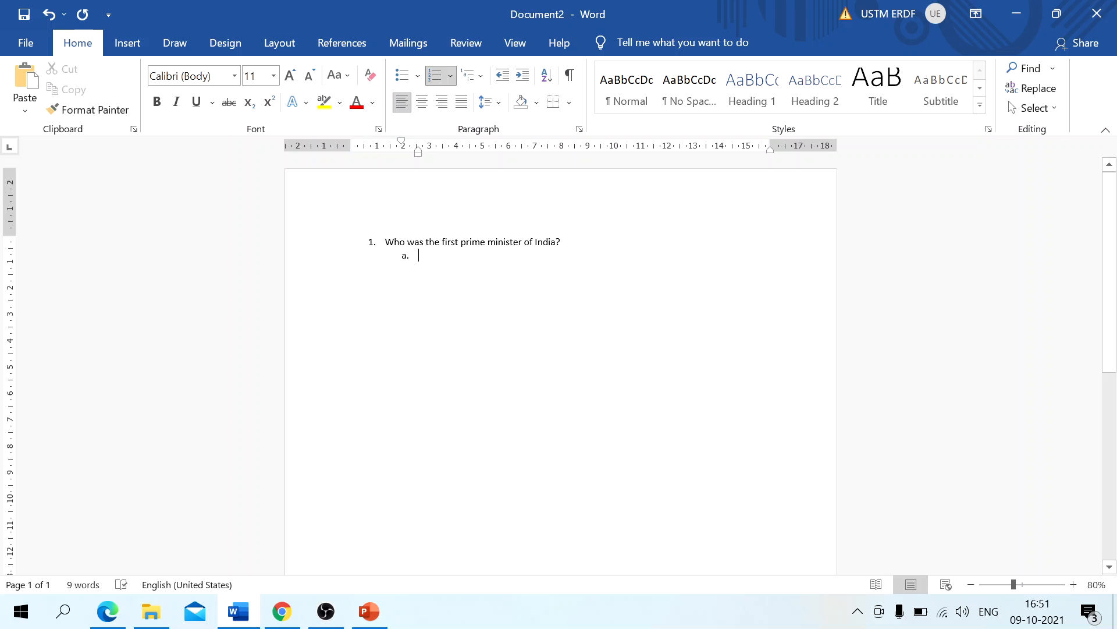
click(436, 76)
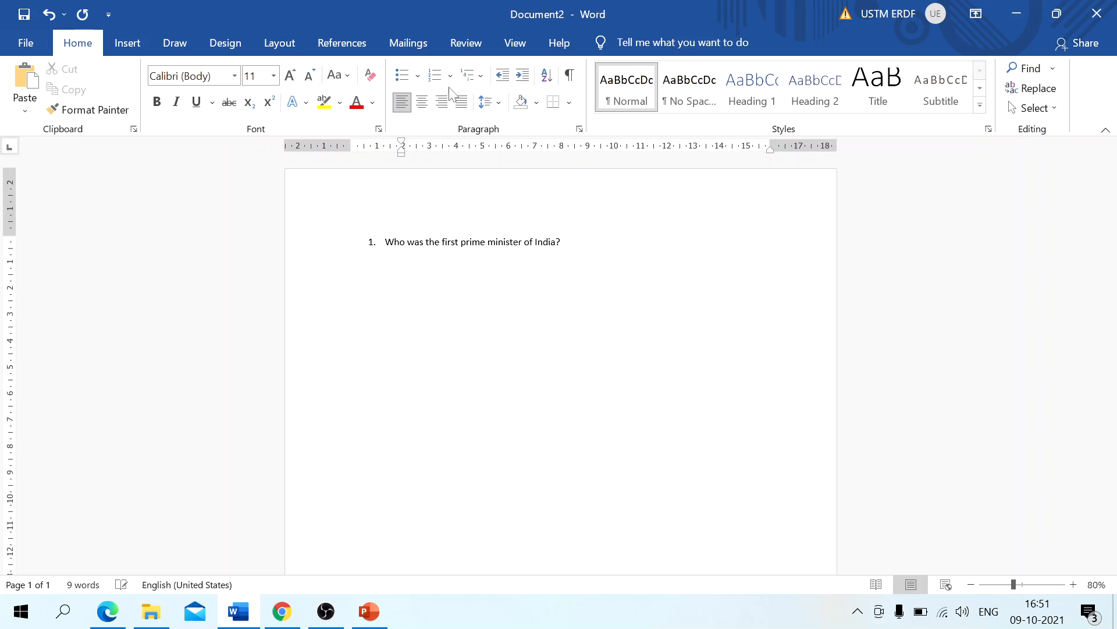
click(450, 74)
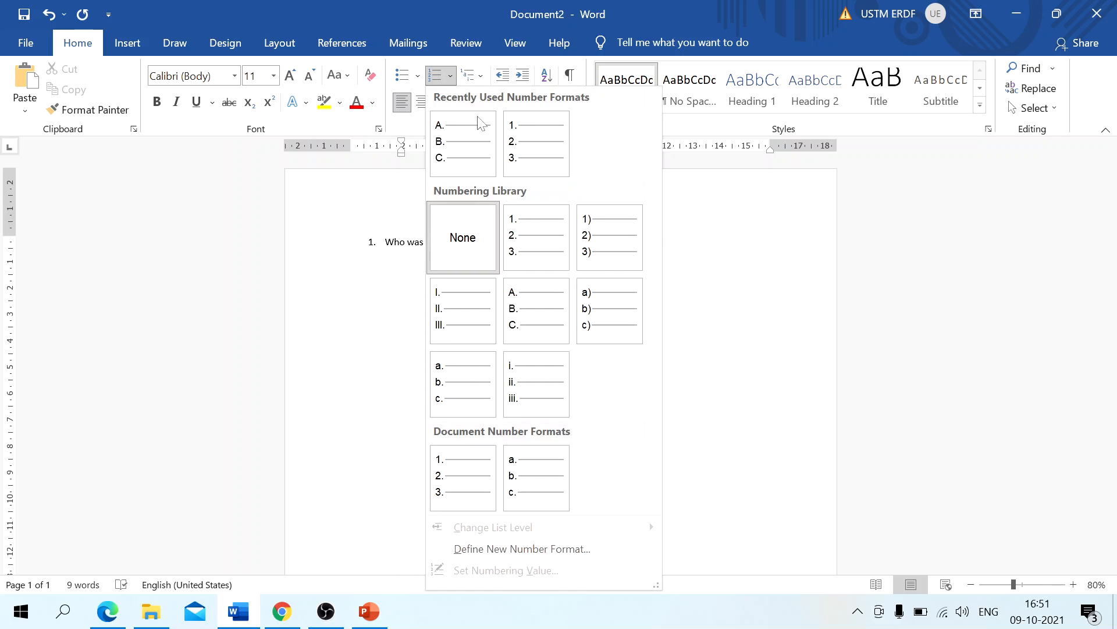
click(554, 305)
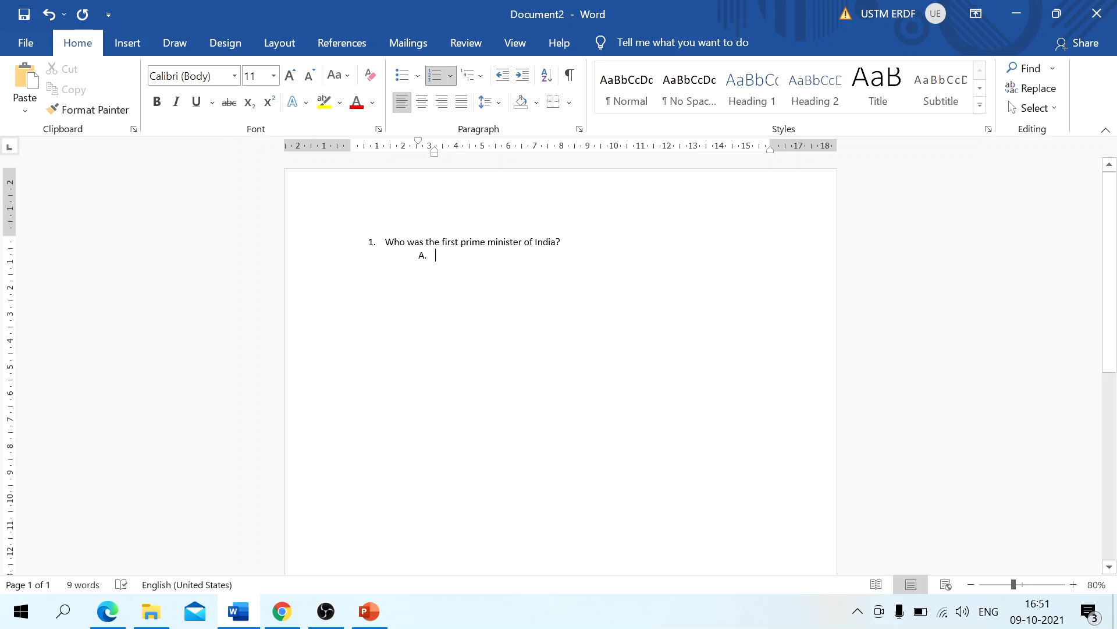
Fill in options A to D of question 1 with Rahul Gandhi, Mahtma Gandhi, Narendra modi and Jawaharlal nehru.
text(Rahul )
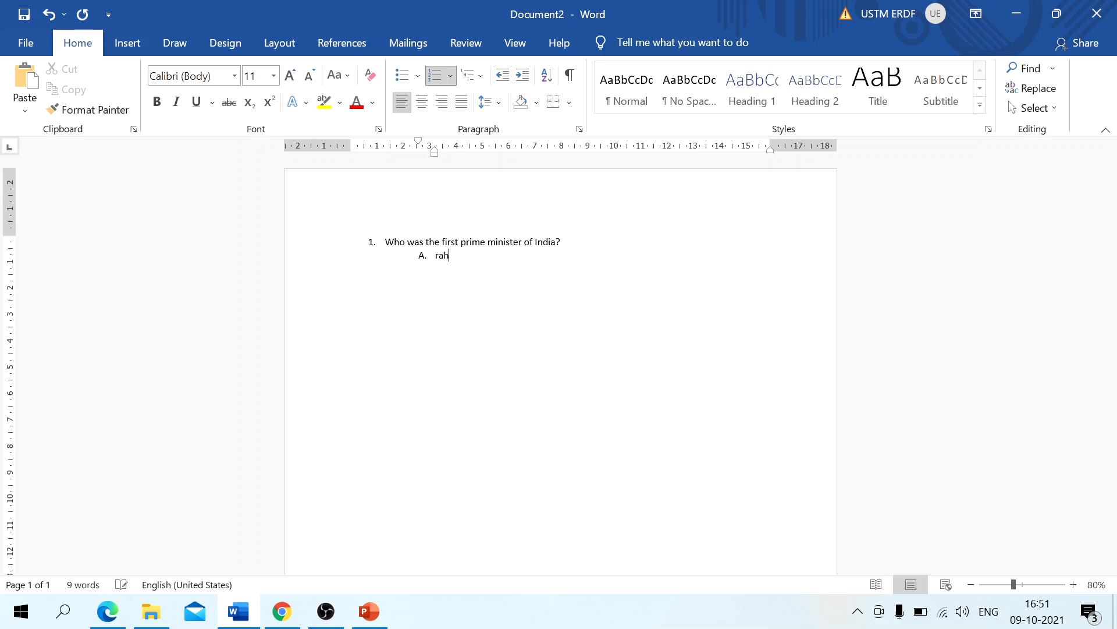
text(gandhi)
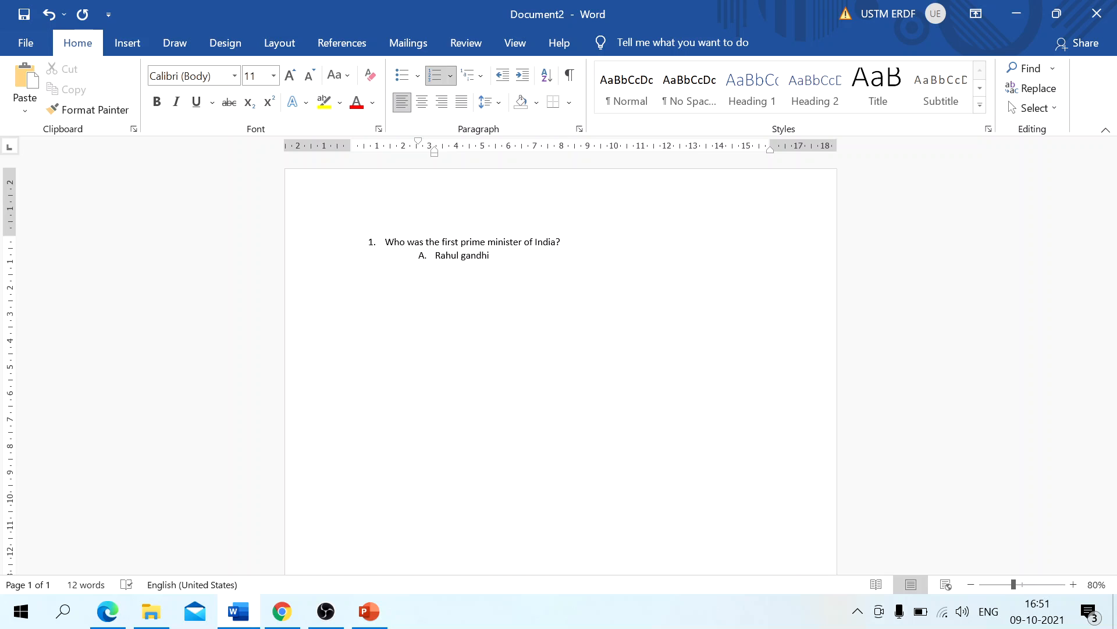
key(Return)
text(Mahtma gandhi)
key(Return)
text(Naren)
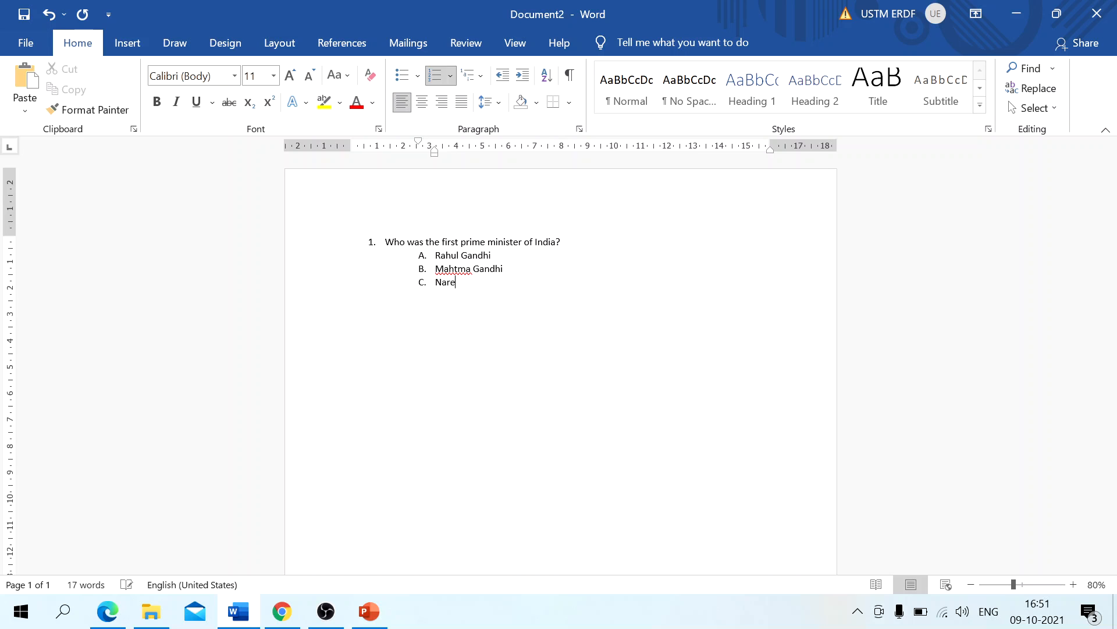
text(dra modi)
key(Return)
text(Jawaharlal nehru)
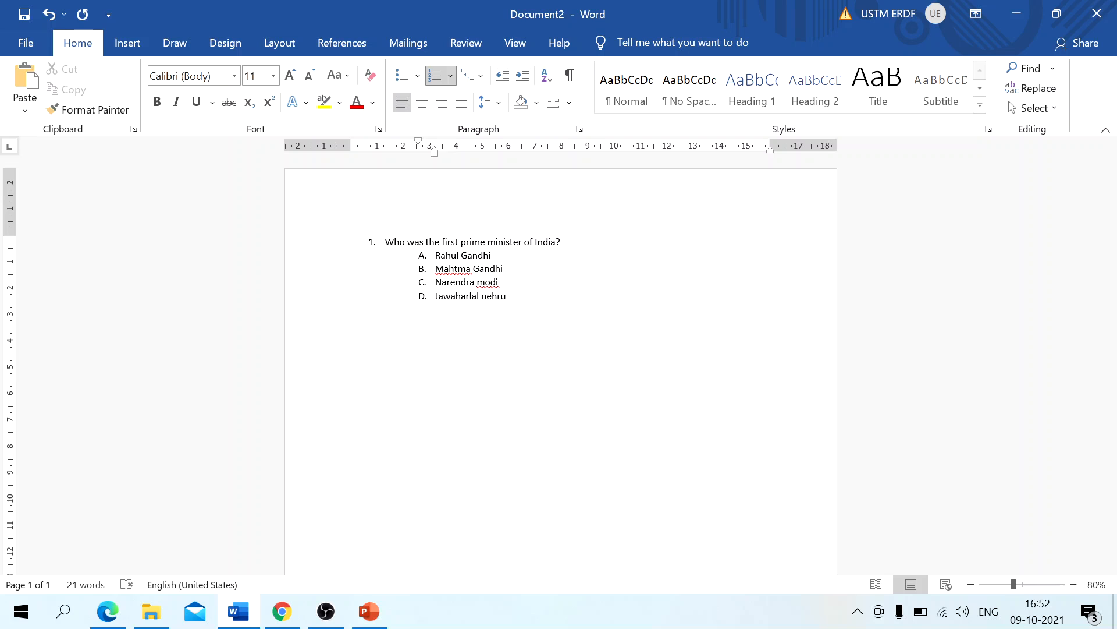
End the option list of question 1 and add the unindented line "ANSWER: D" below it.
key(Return)
key(Return)
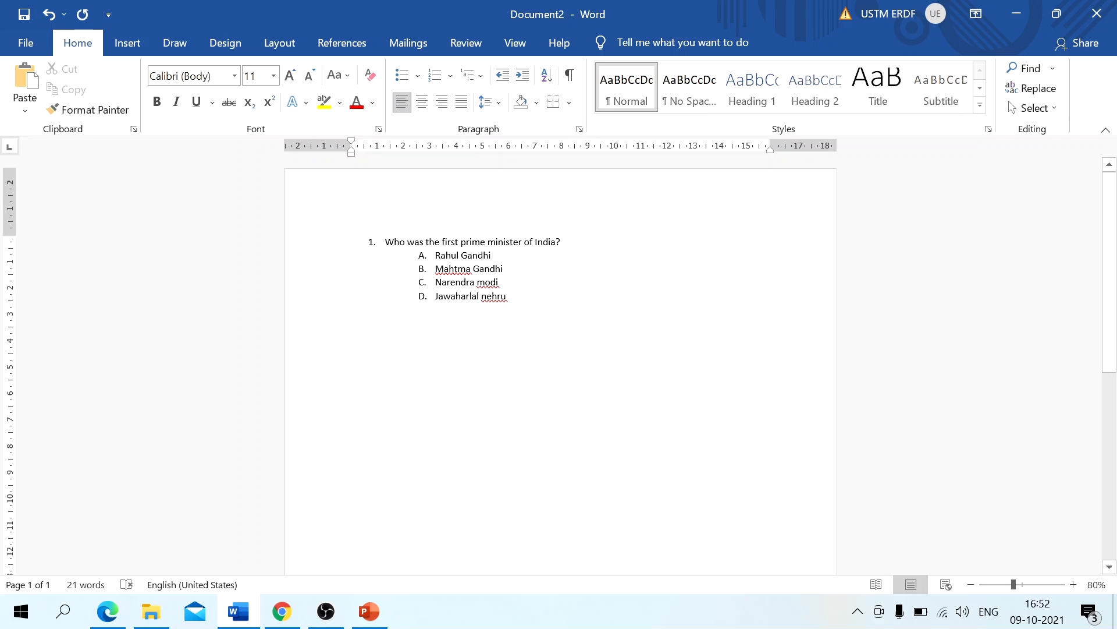
key(Caps_Lock)
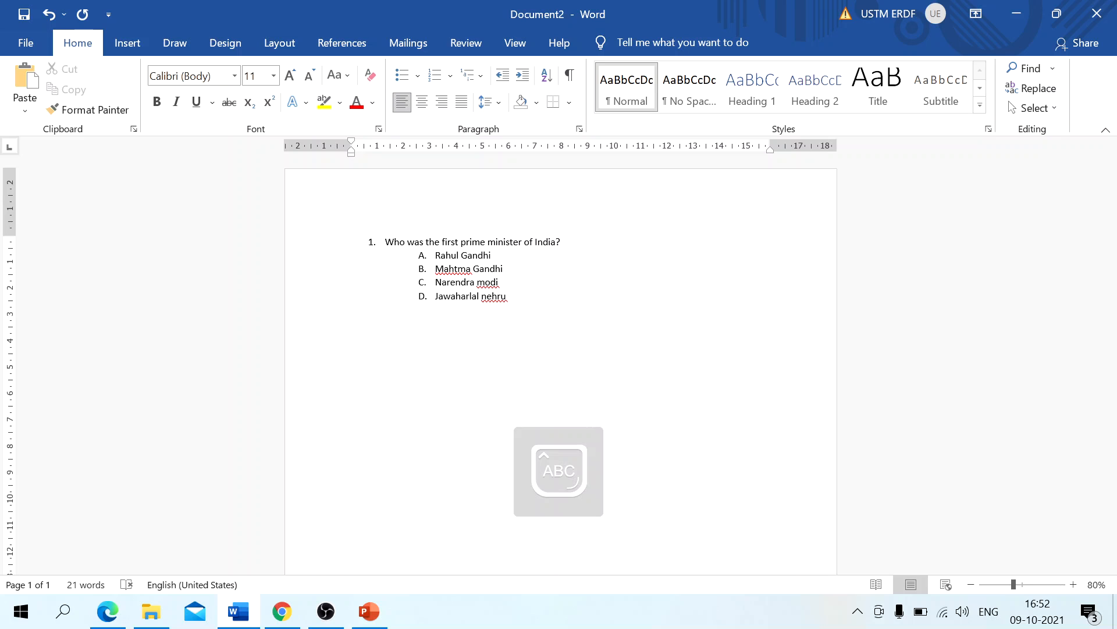
text(ANSWER)
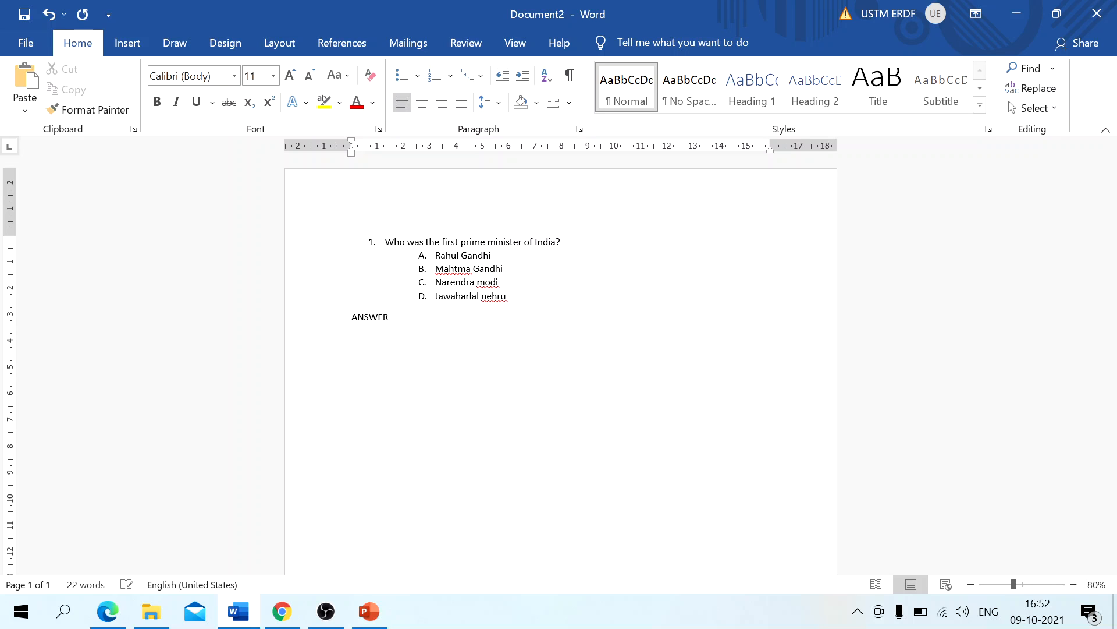
text(: D)
key(Caps_Lock)
Add numbered item 2 below the answer line with the statement "Lion is the king of the forest.".
key(Return)
text(1.)
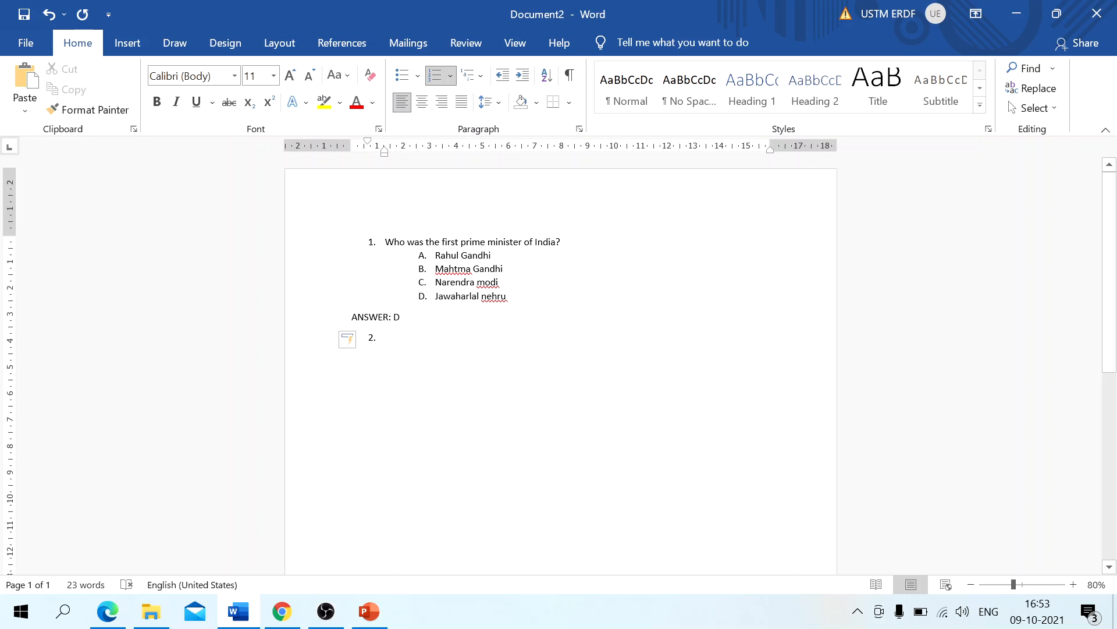
text(Lion )
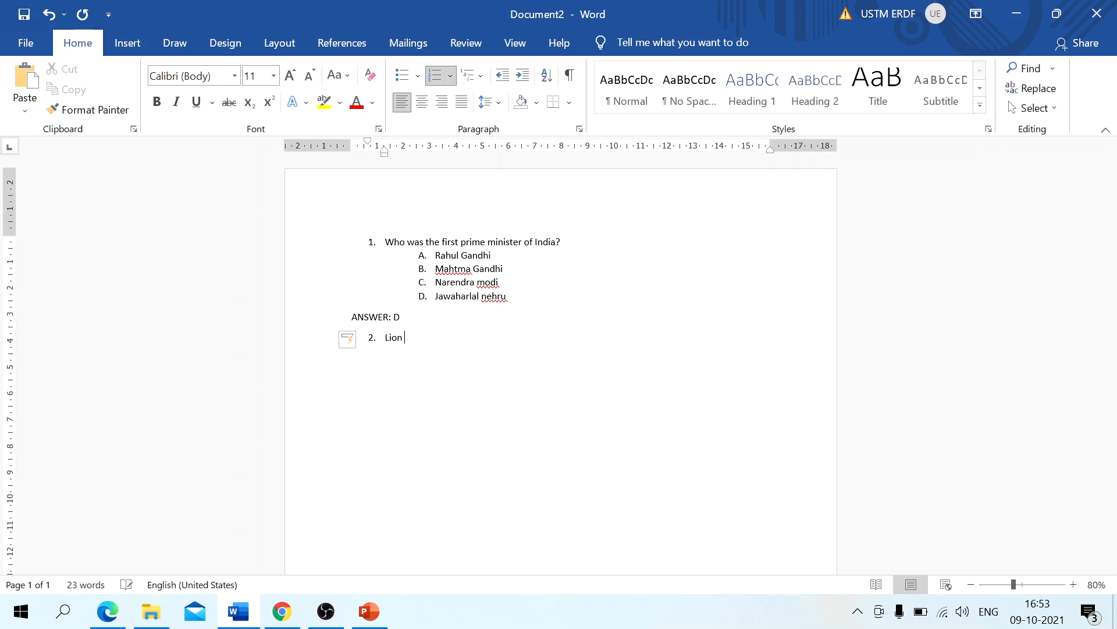
text(is the king of the forest.)
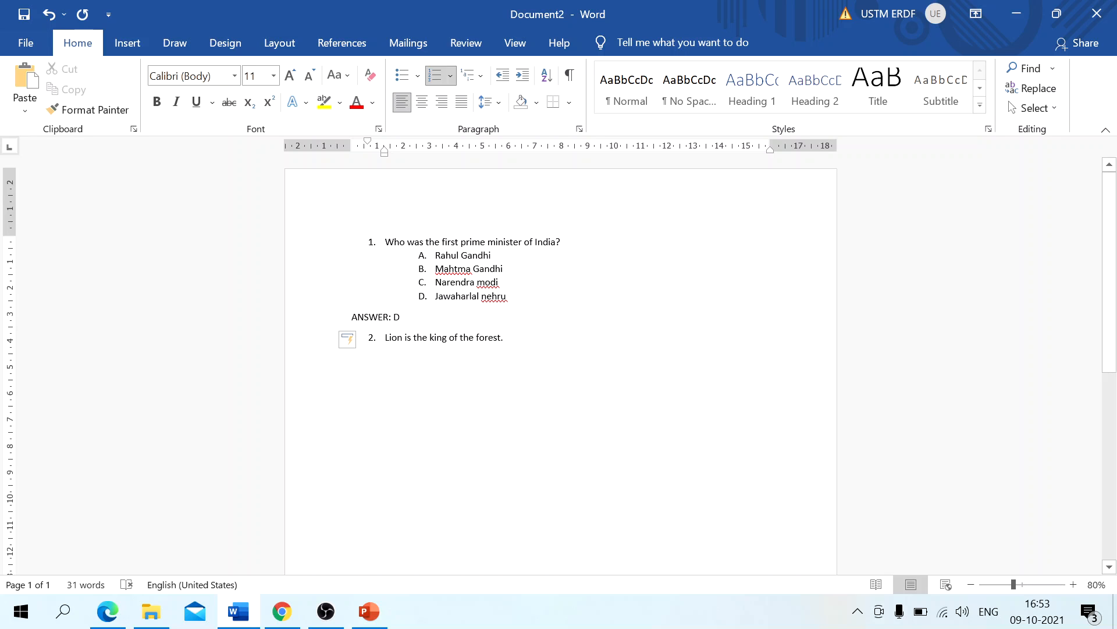
Add indented options "A) True" and "B) False" under question 2, in place of the automatic lowercase lettering.
key(Return)
key(Tab)
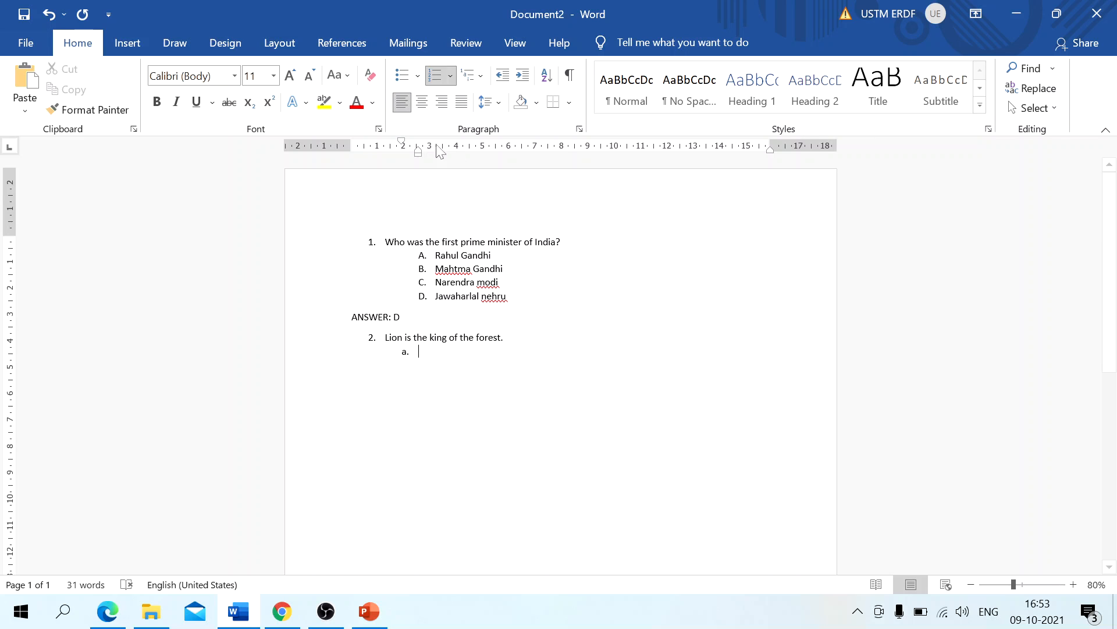
click(437, 75)
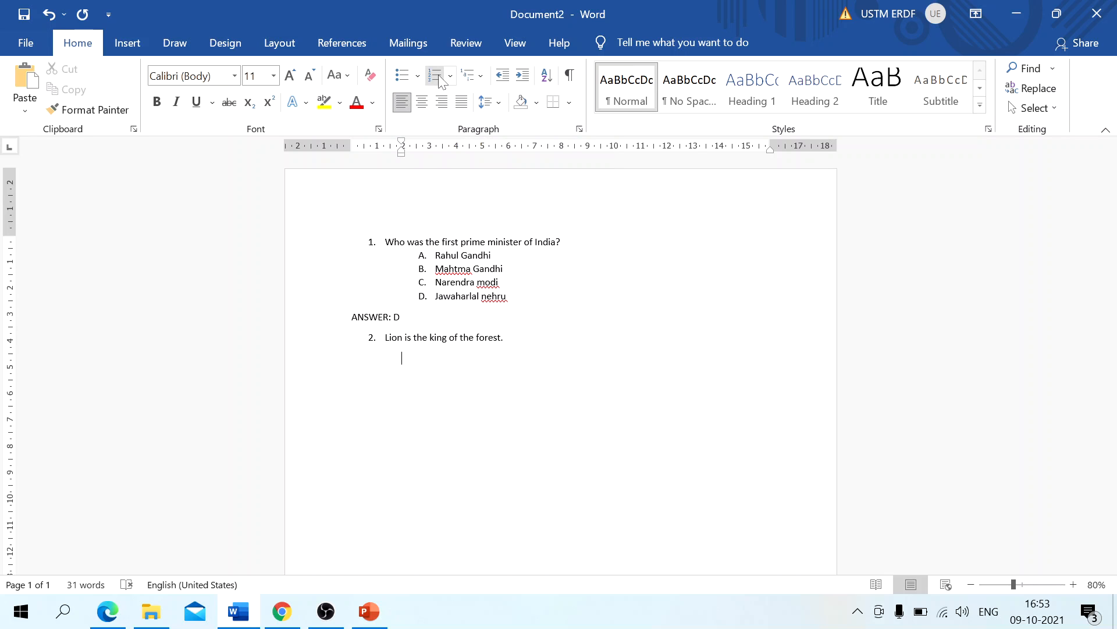
text(A))
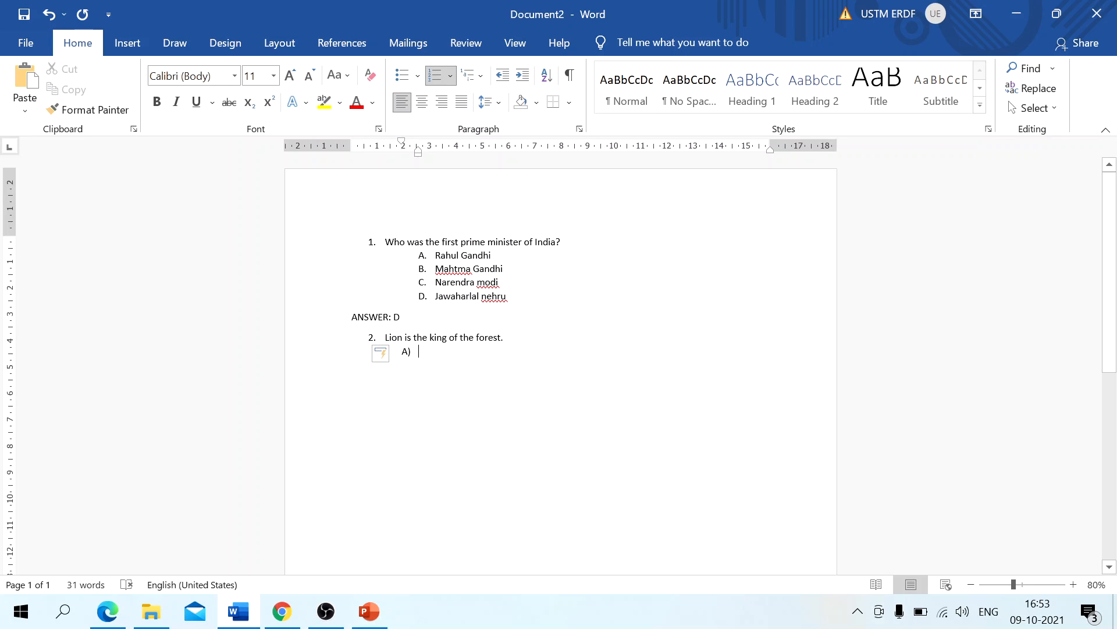
text( True)
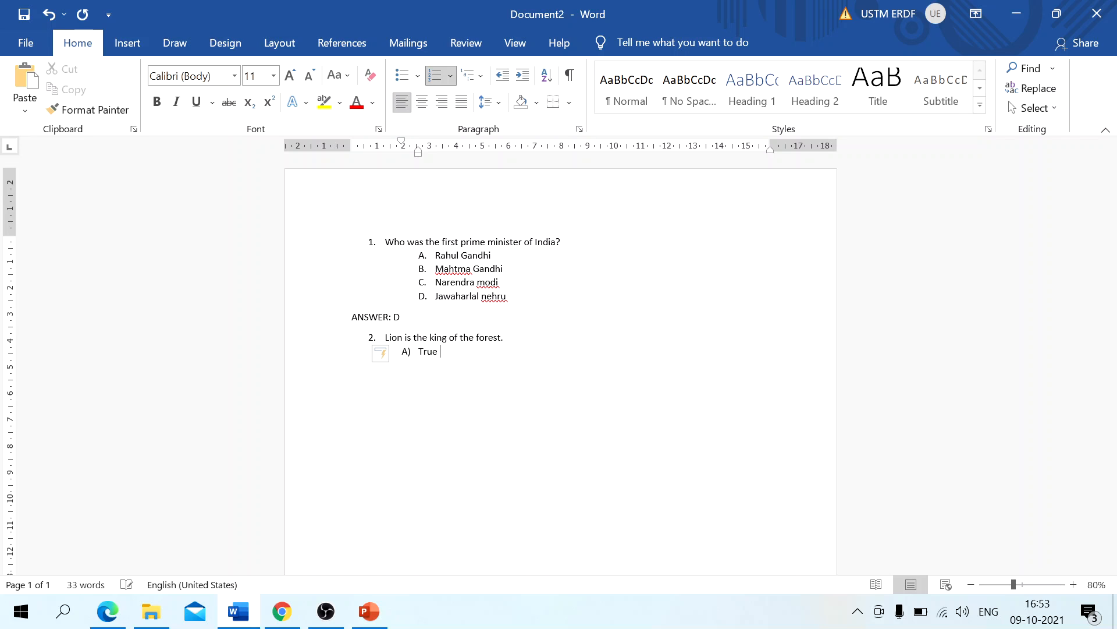
key(Return)
text(False)
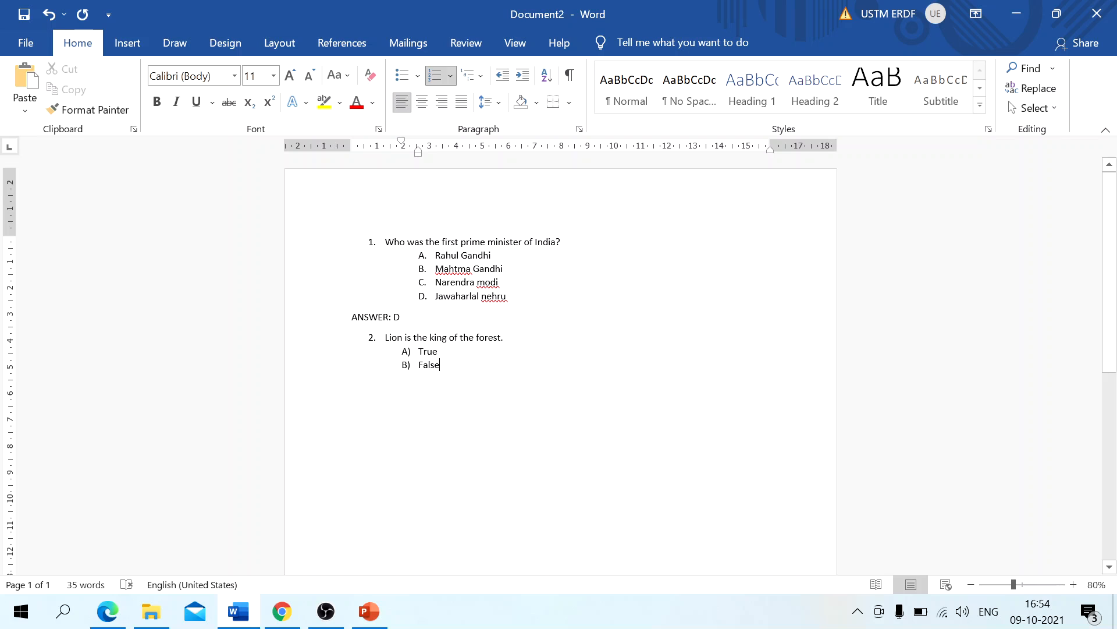
End the option list of question 2 and add the unindented line "ANSWER: A" below it.
key(Return)
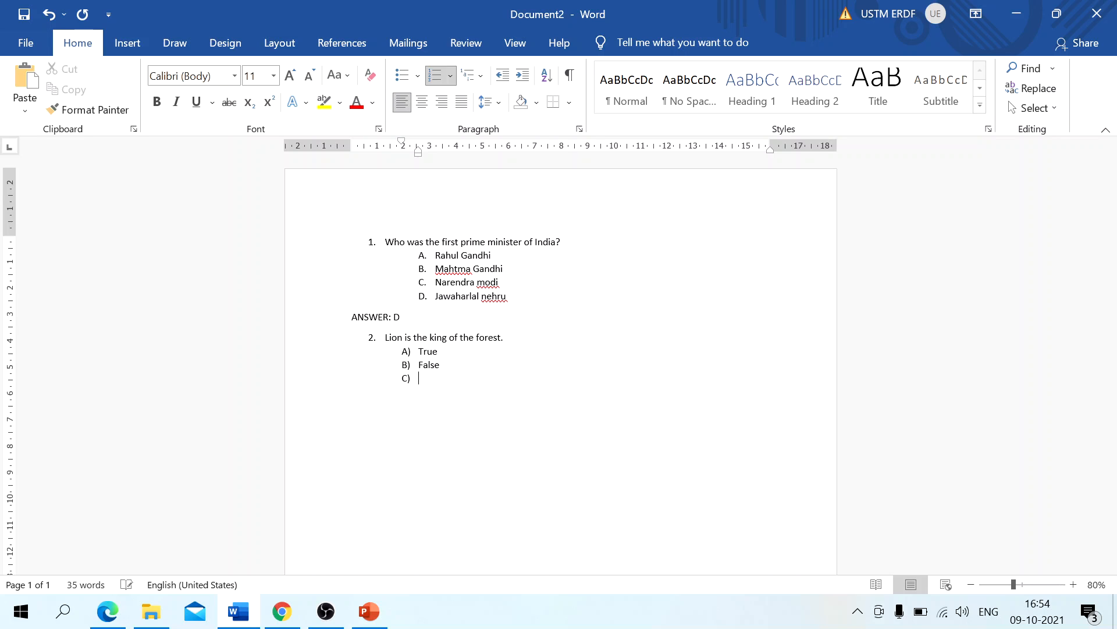
key(Return)
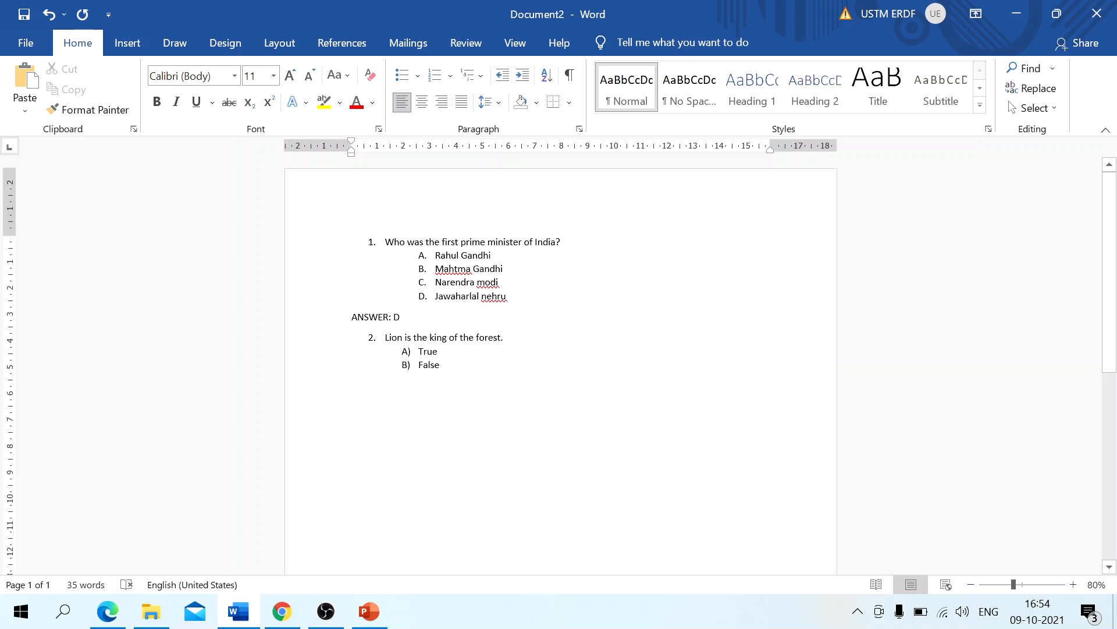
key(Caps_Lock)
text(AN)
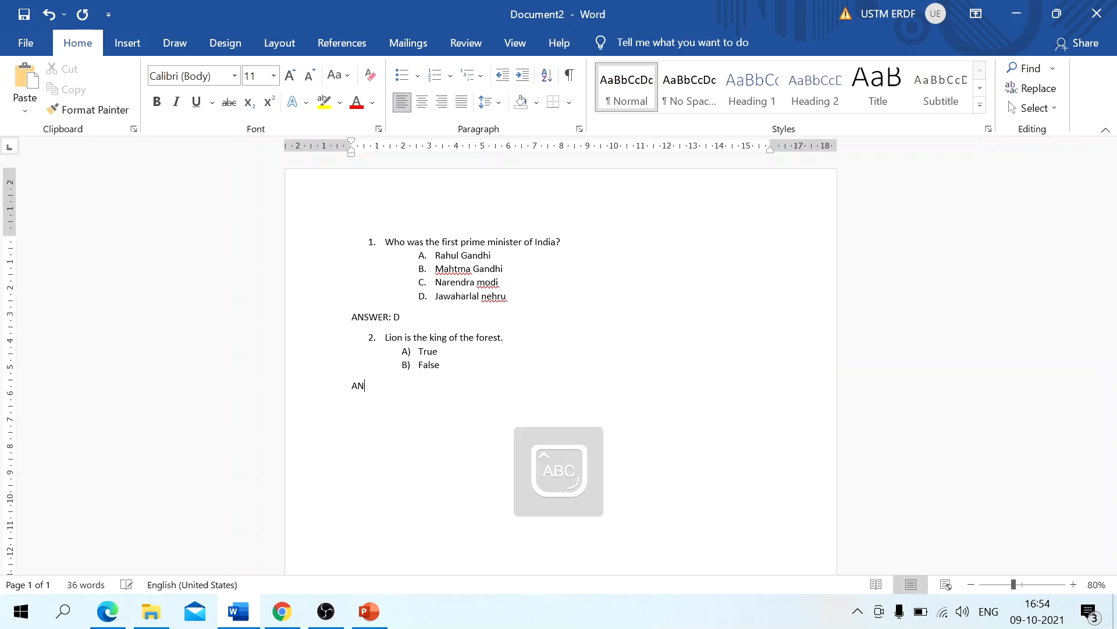
text(SWER: )
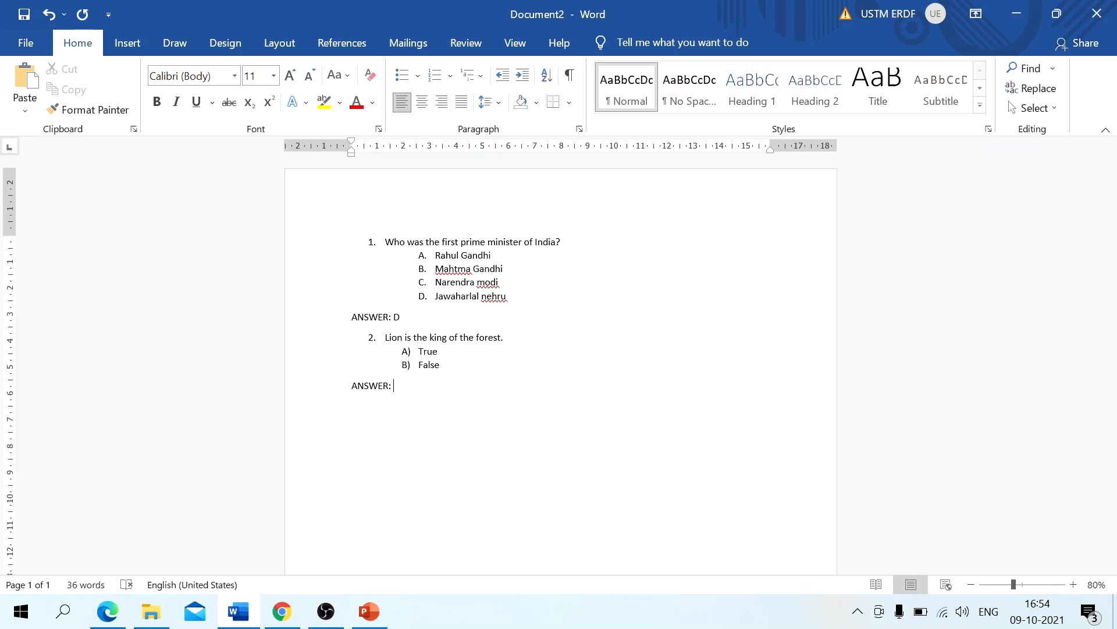
text(A)
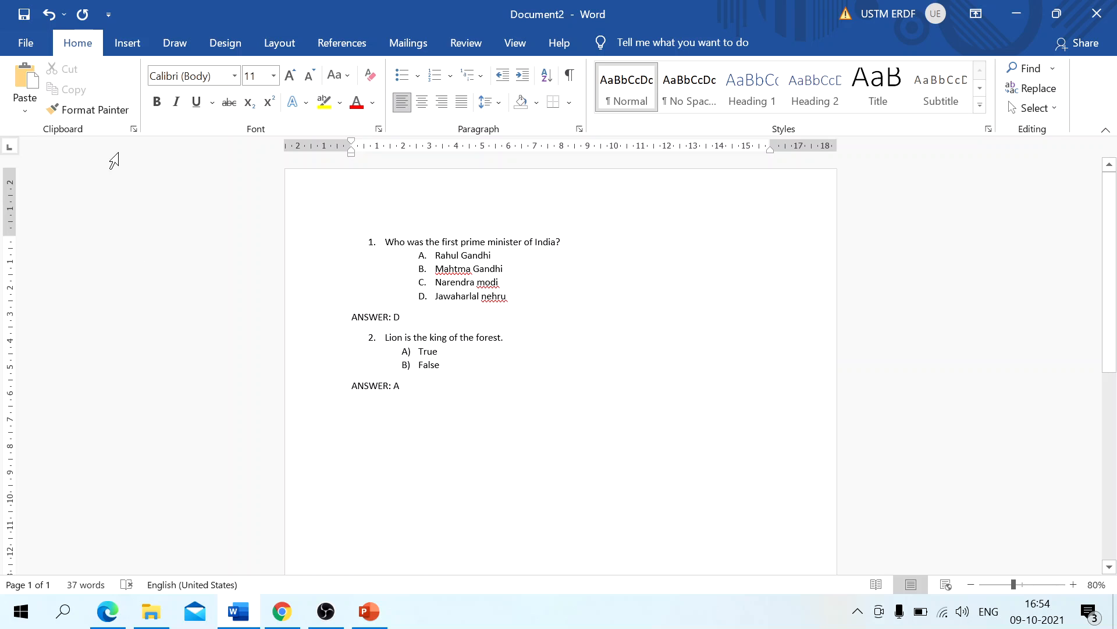
Start saving the quiz as a copy in the Downloads folder with the file type Plain Text.
click(31, 46)
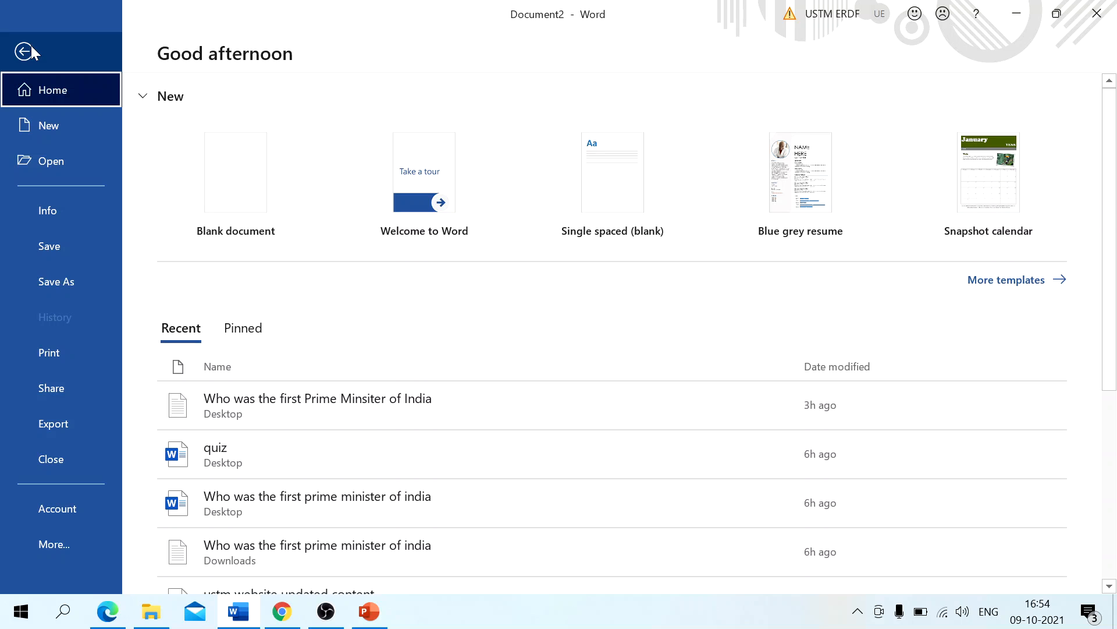
click(85, 280)
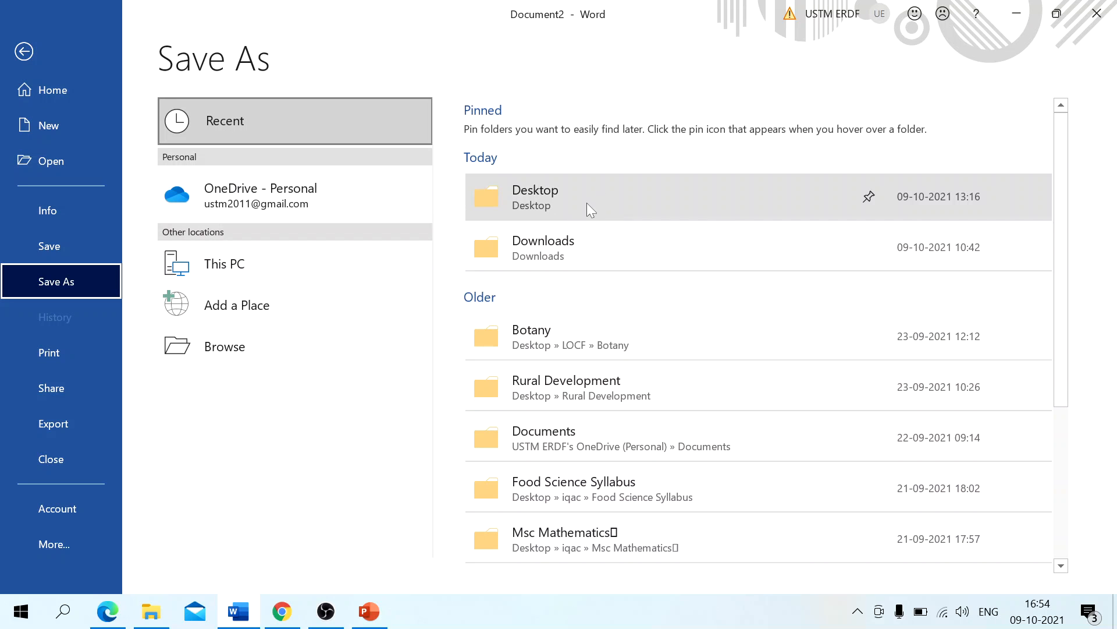
click(574, 235)
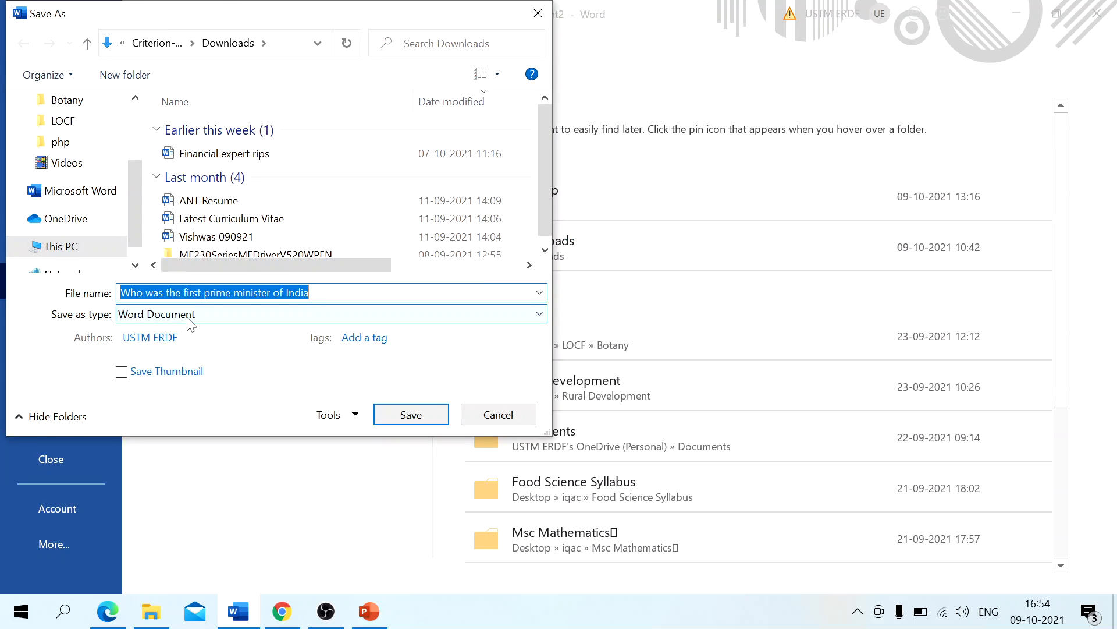
click(218, 315)
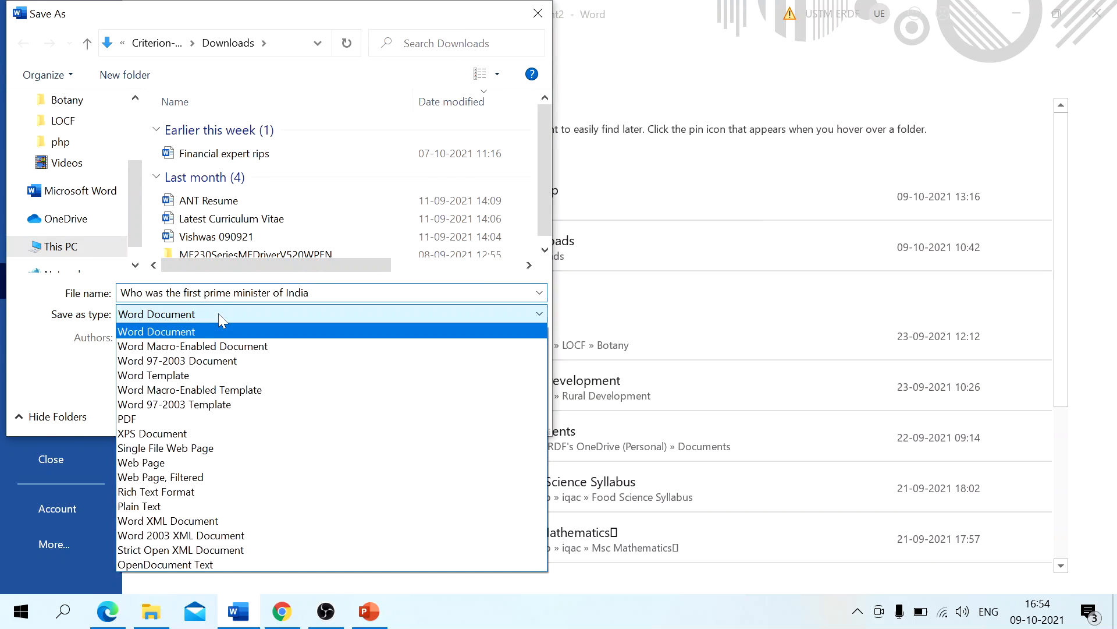
click(198, 506)
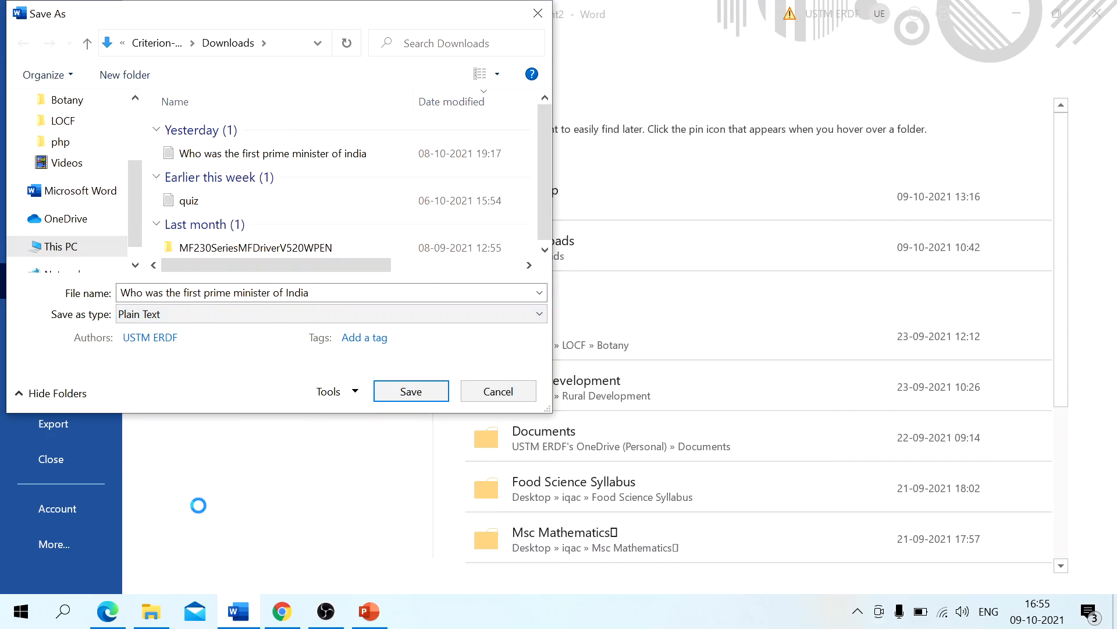
Decline replacing the existing file of the same name and save the quiz under the name QUIZ1.
click(406, 393)
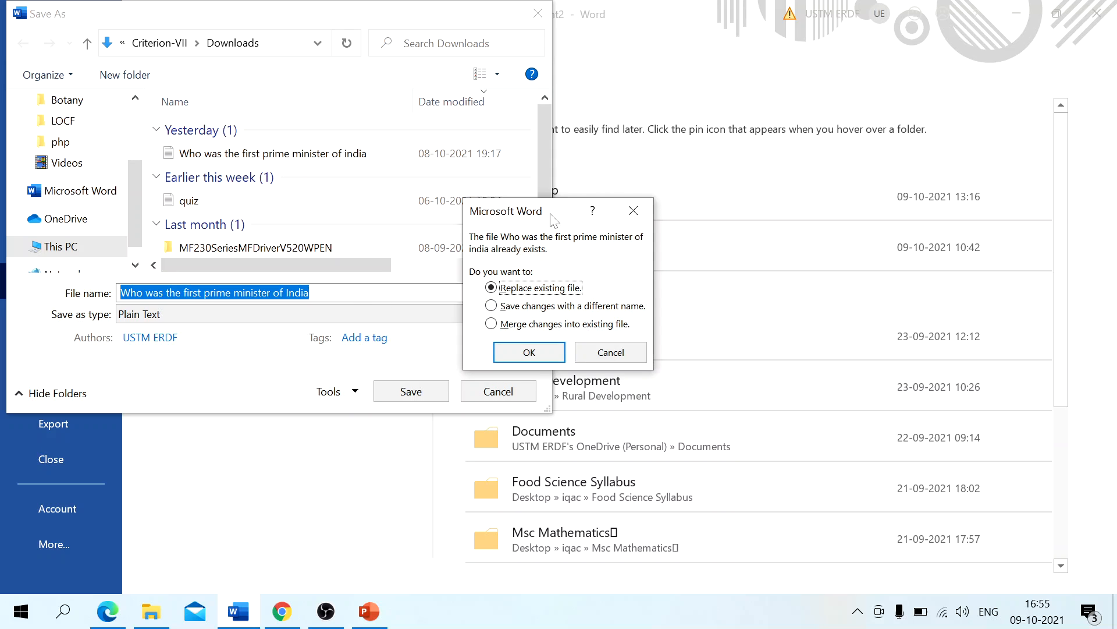
click(642, 212)
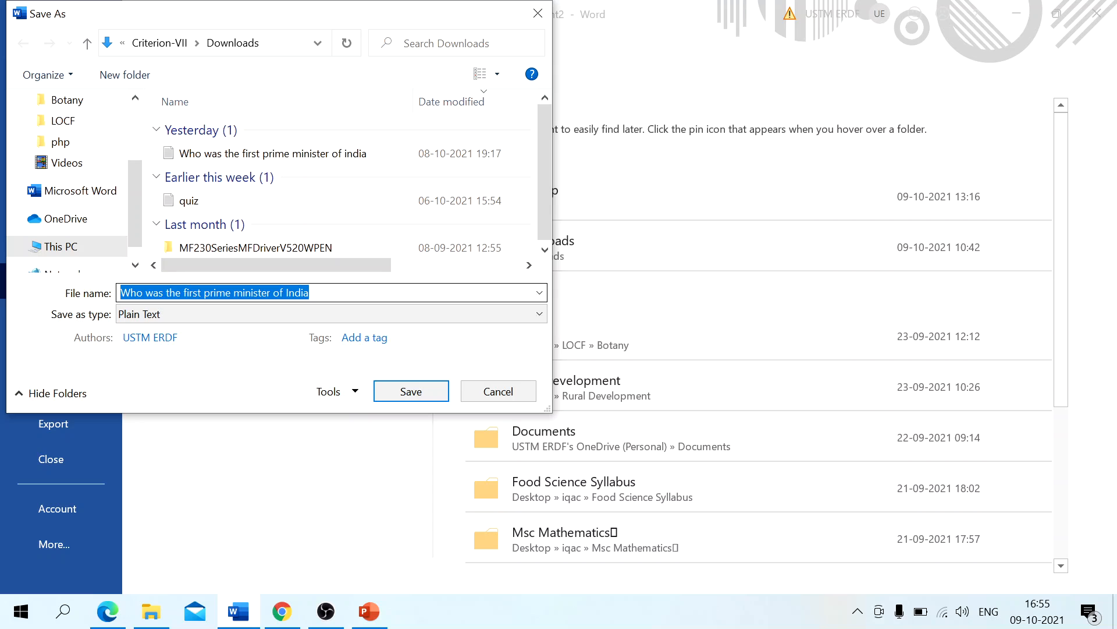
drag(314, 293, 118, 293)
text(QUIZ)
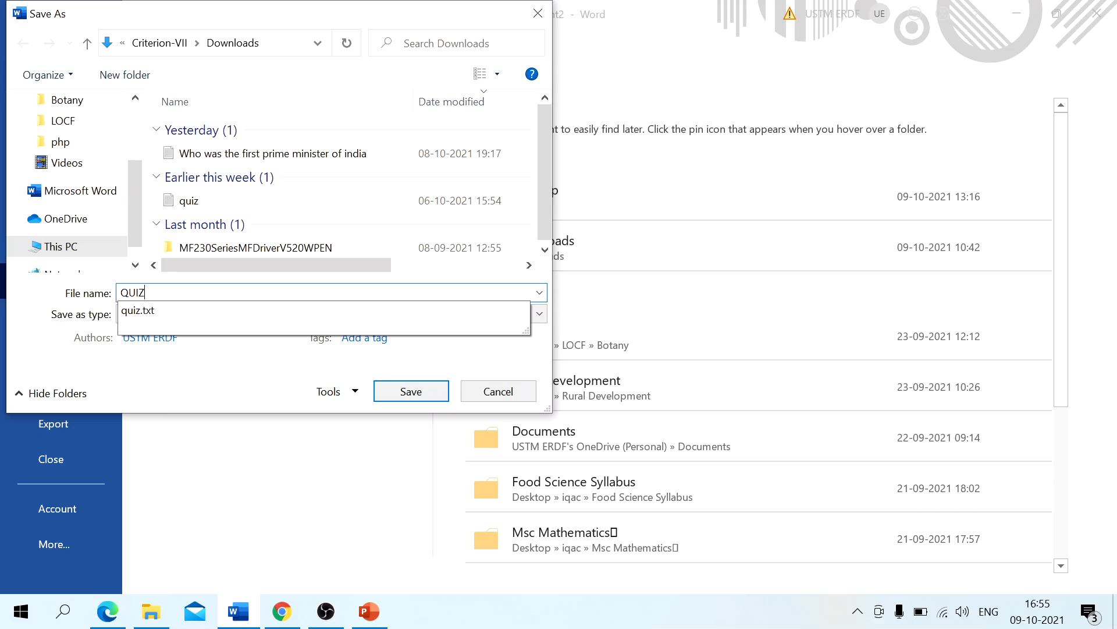
text(1)
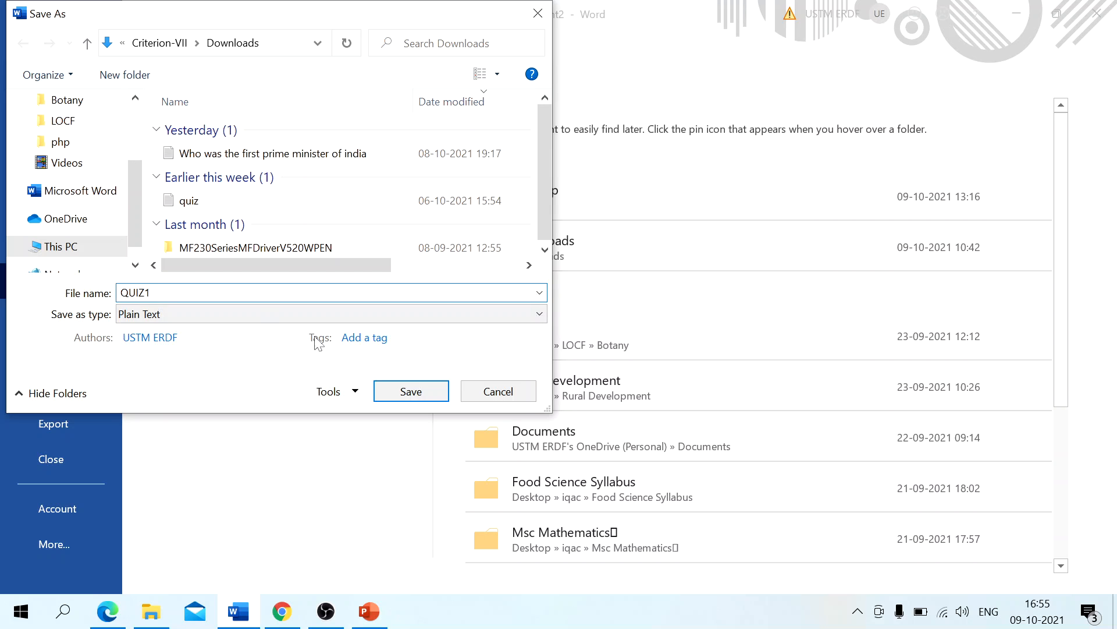
click(381, 394)
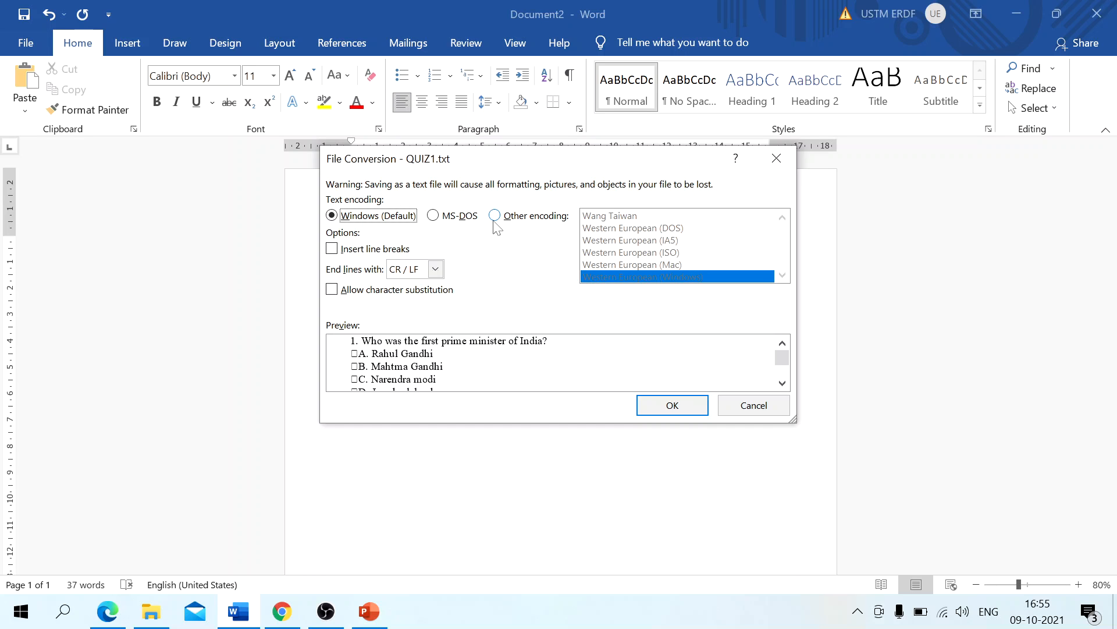
Set the text file's encoding to Unicode (UTF-8) and complete the file conversion.
click(496, 215)
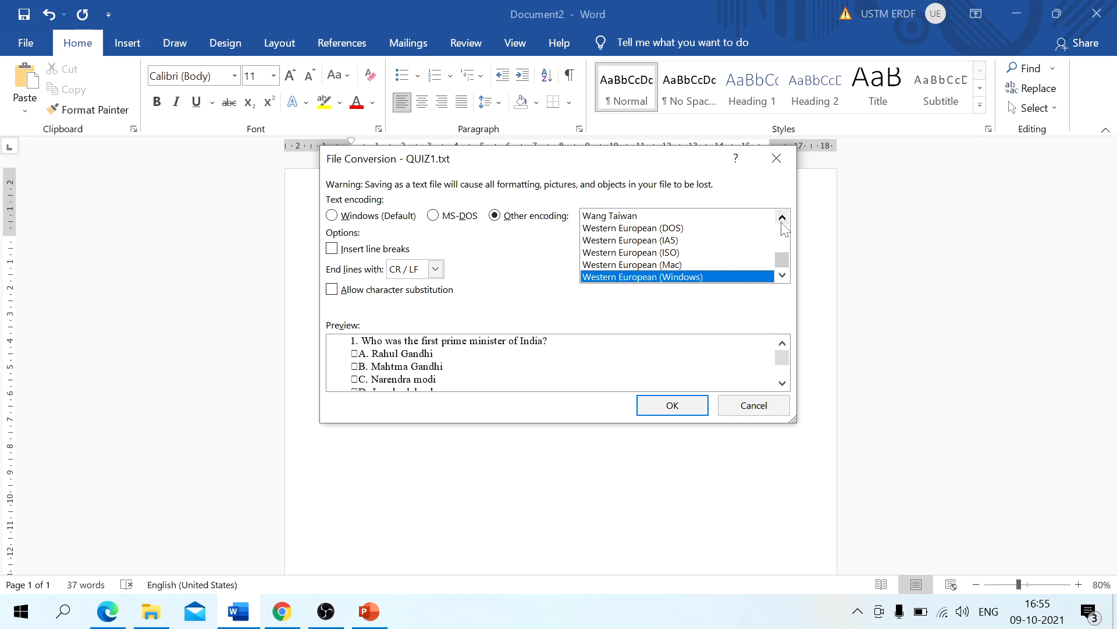
click(782, 218)
click(782, 217)
click(782, 218)
click(782, 218)
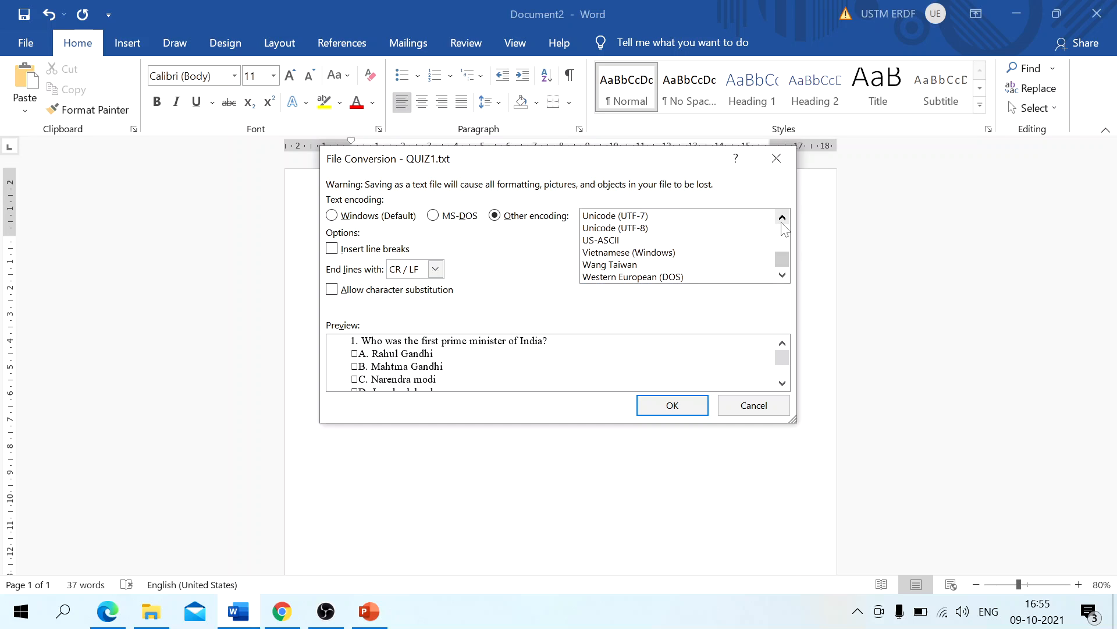
click(644, 229)
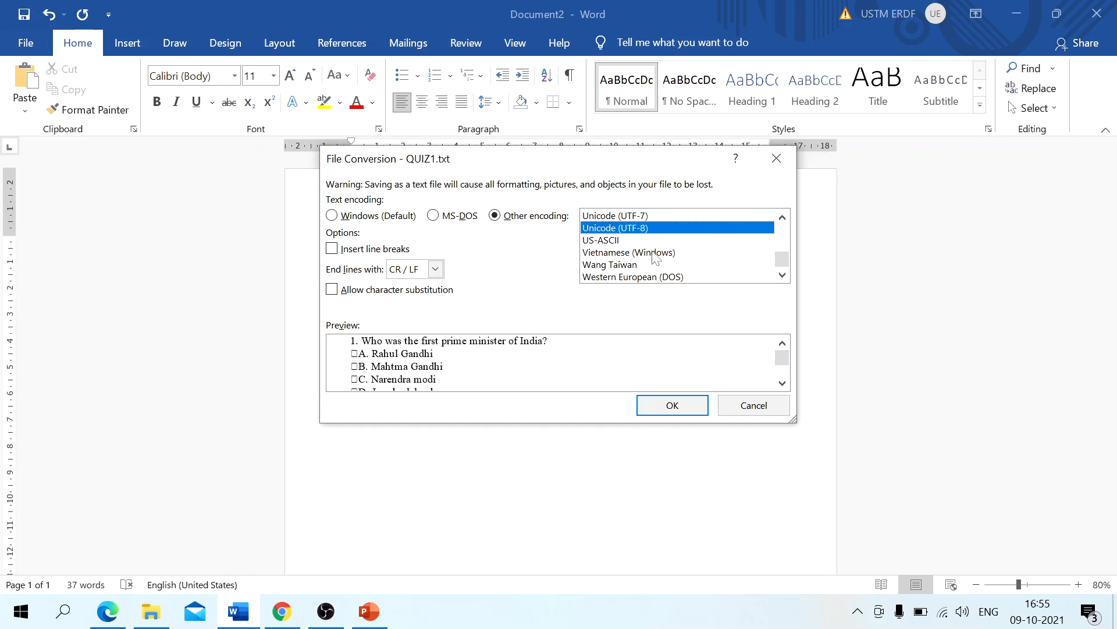
click(658, 407)
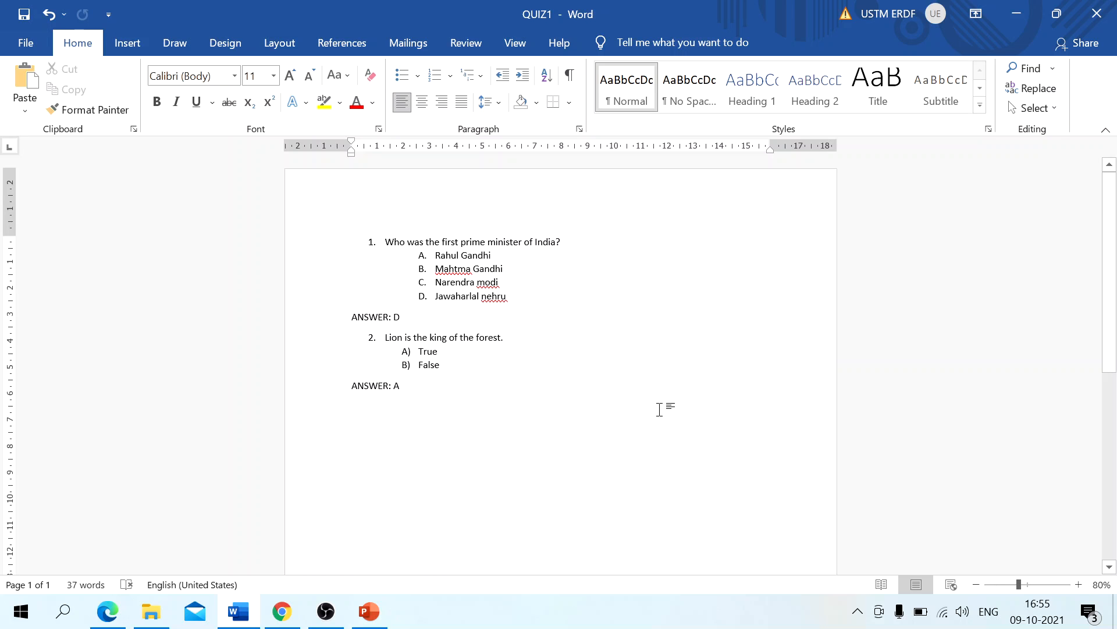
Switch to the Business Law course in Chrome and open its question bank categories through the full course administration page.
click(285, 614)
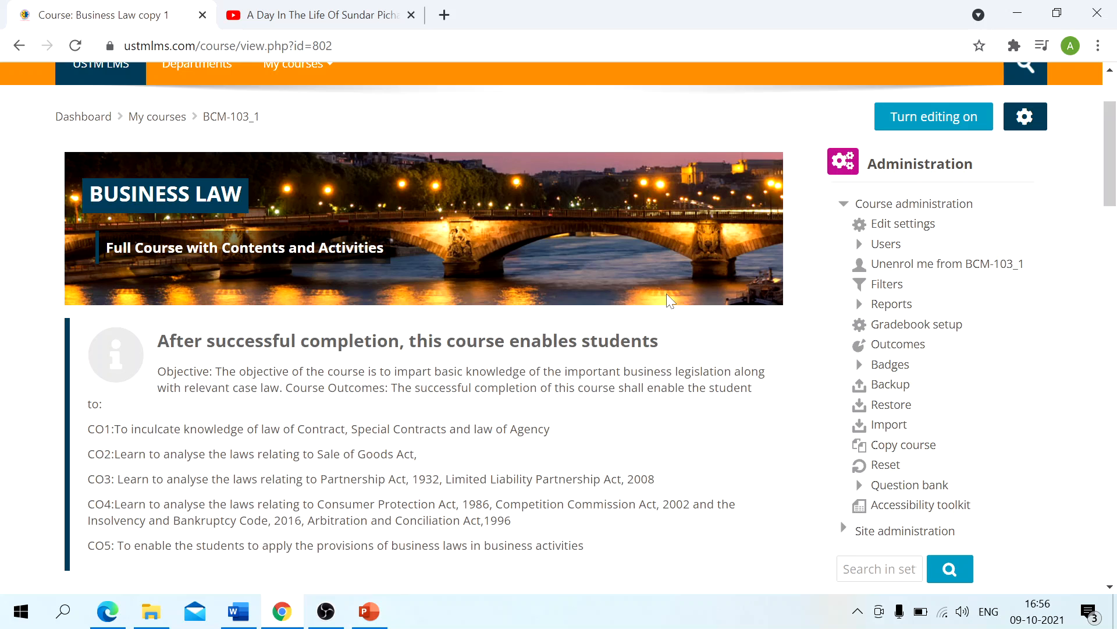
scroll(668, 299, down, 1)
scroll(668, 300, up, 2)
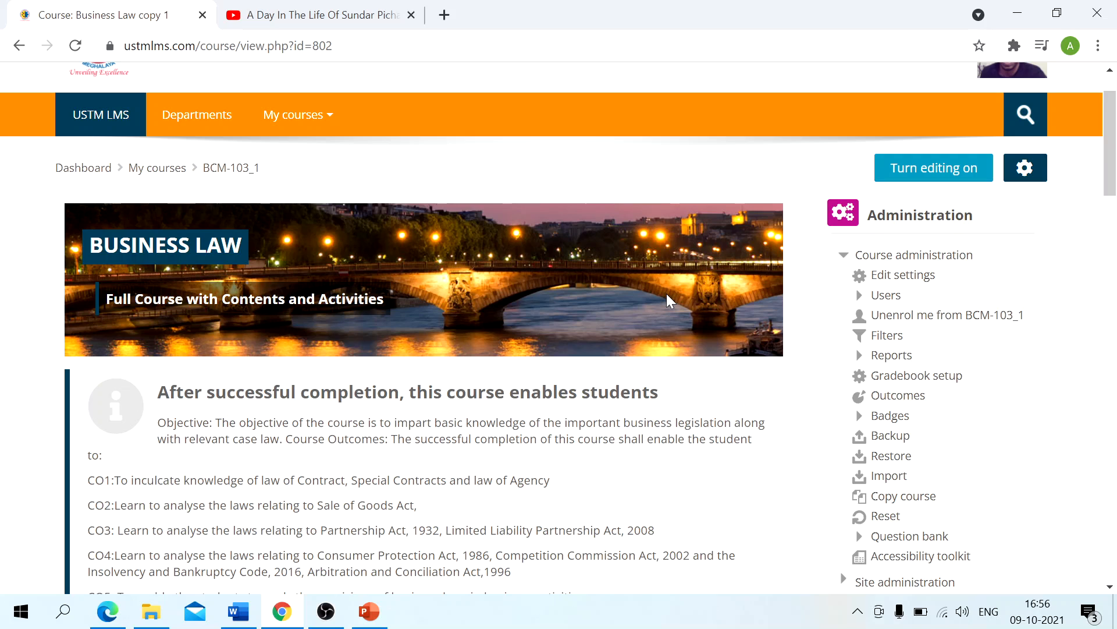
click(1027, 173)
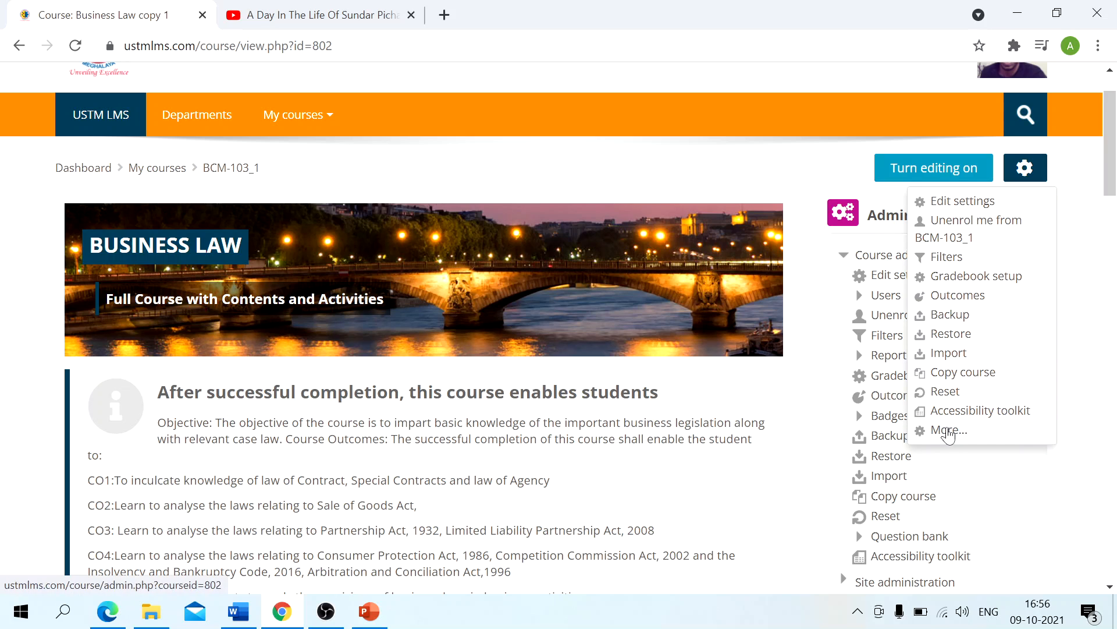
click(947, 431)
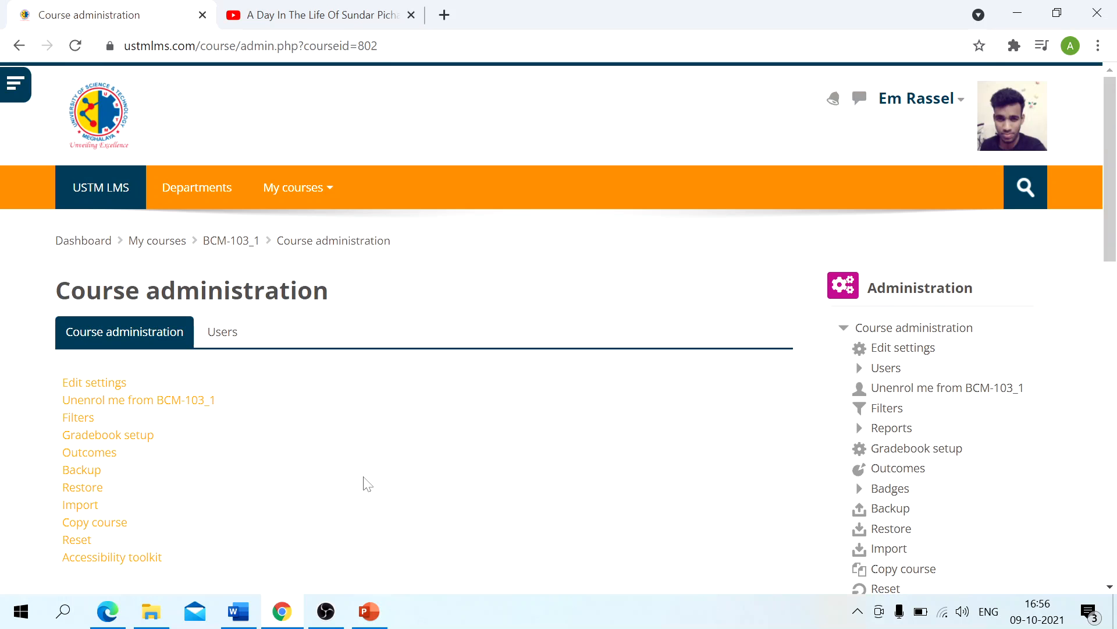
scroll(362, 485, down, 6)
scroll(361, 483, down, 3)
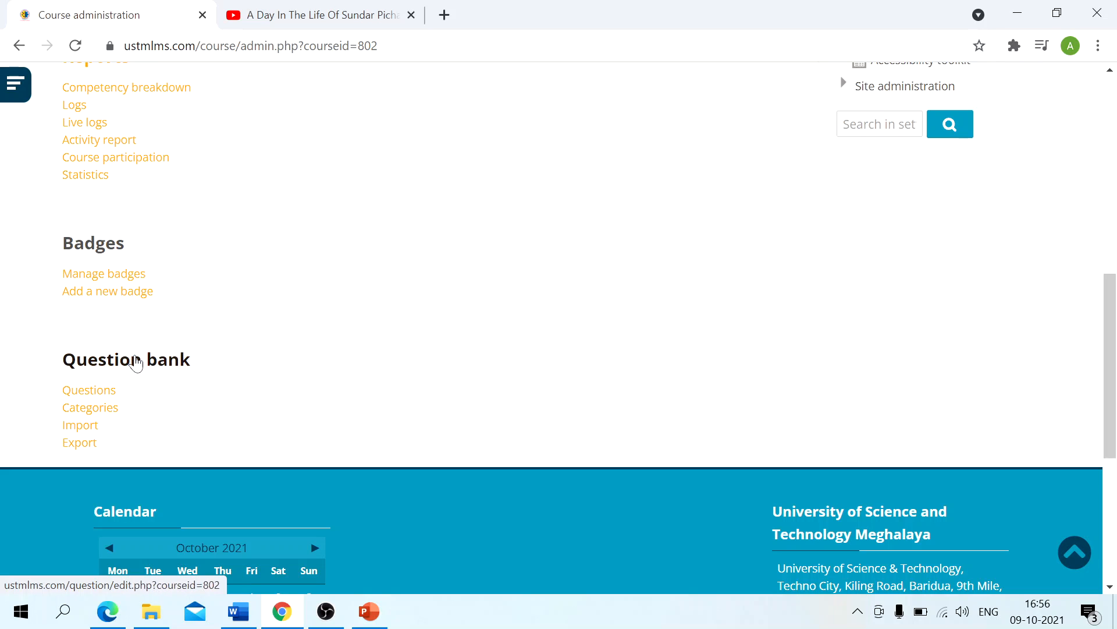
click(99, 414)
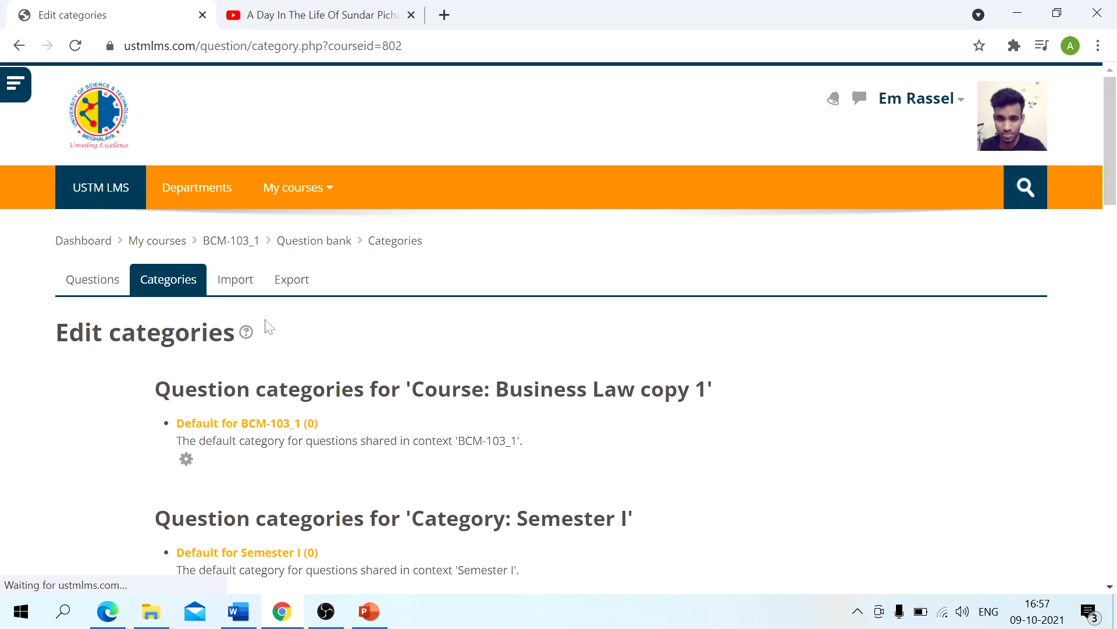
Add a question category named "UNIT 1" under the parent category Default for BCM-103_1.
scroll(268, 327, down, 3)
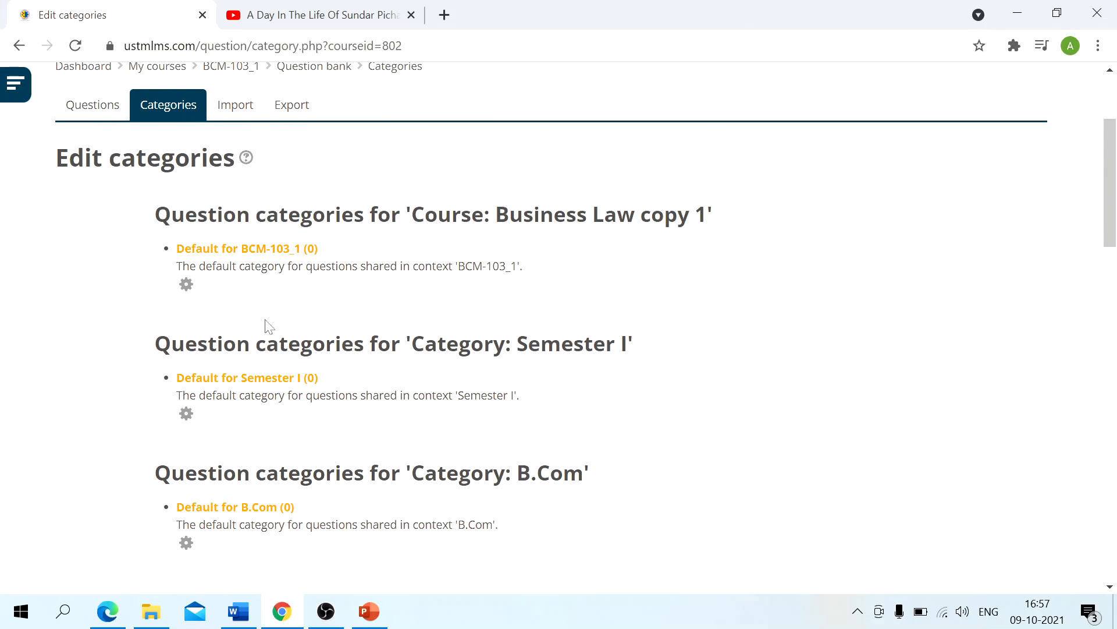
scroll(267, 327, down, 11)
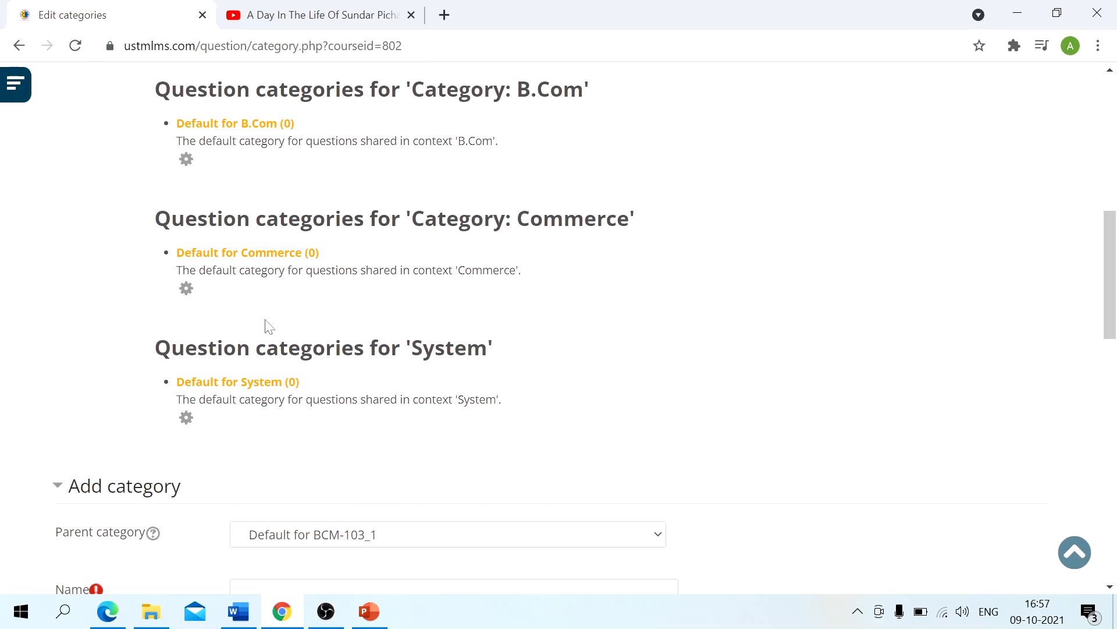
click(268, 327)
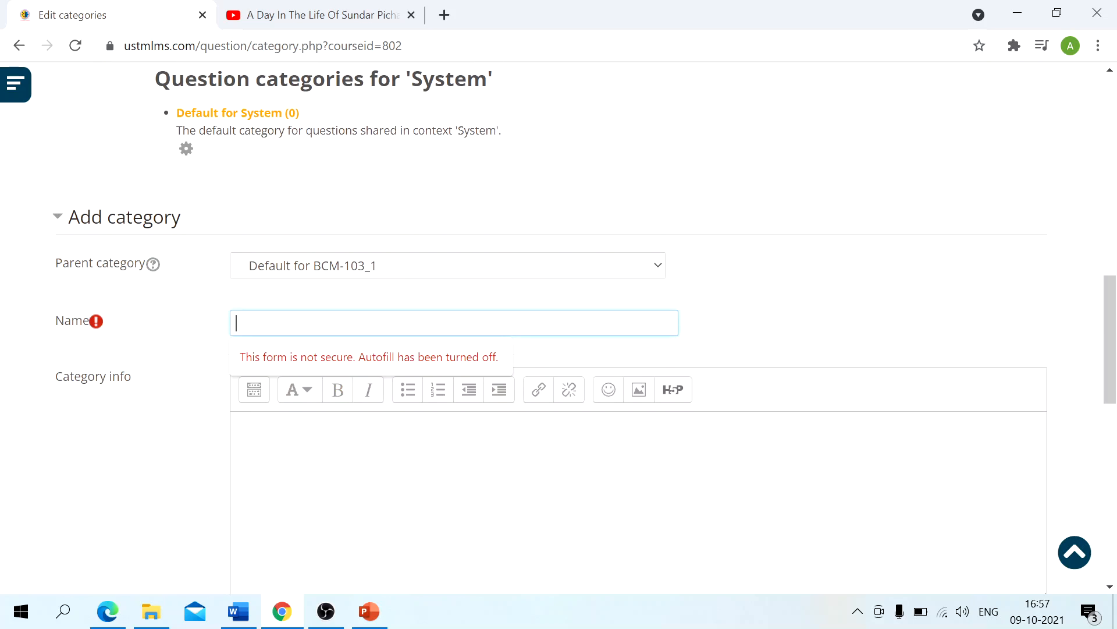
text(UNIT 1)
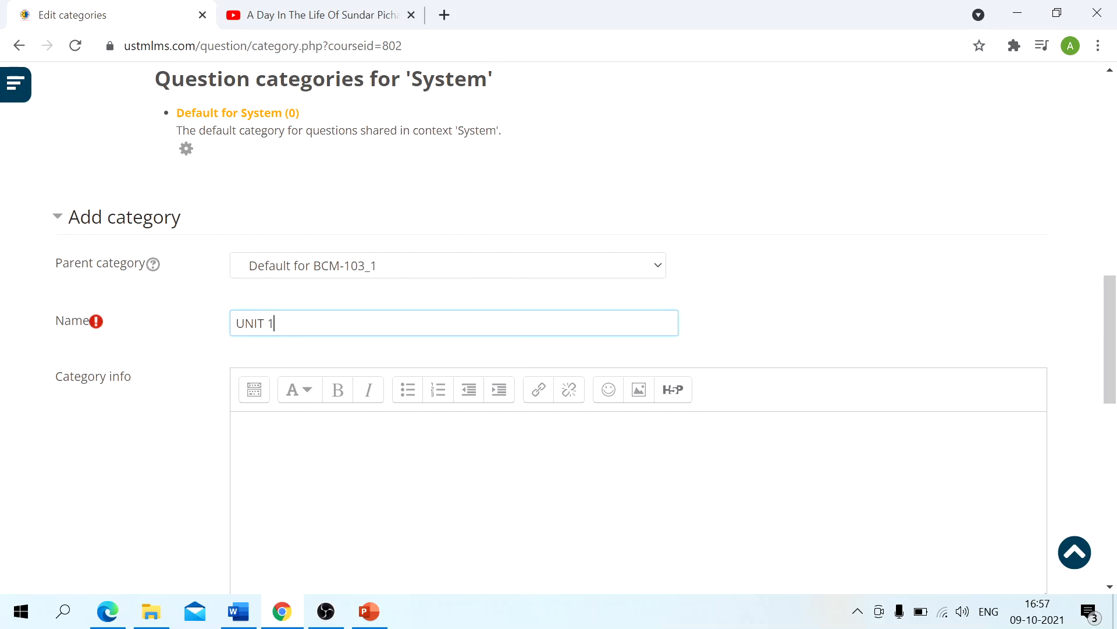
scroll(267, 326, down, 1)
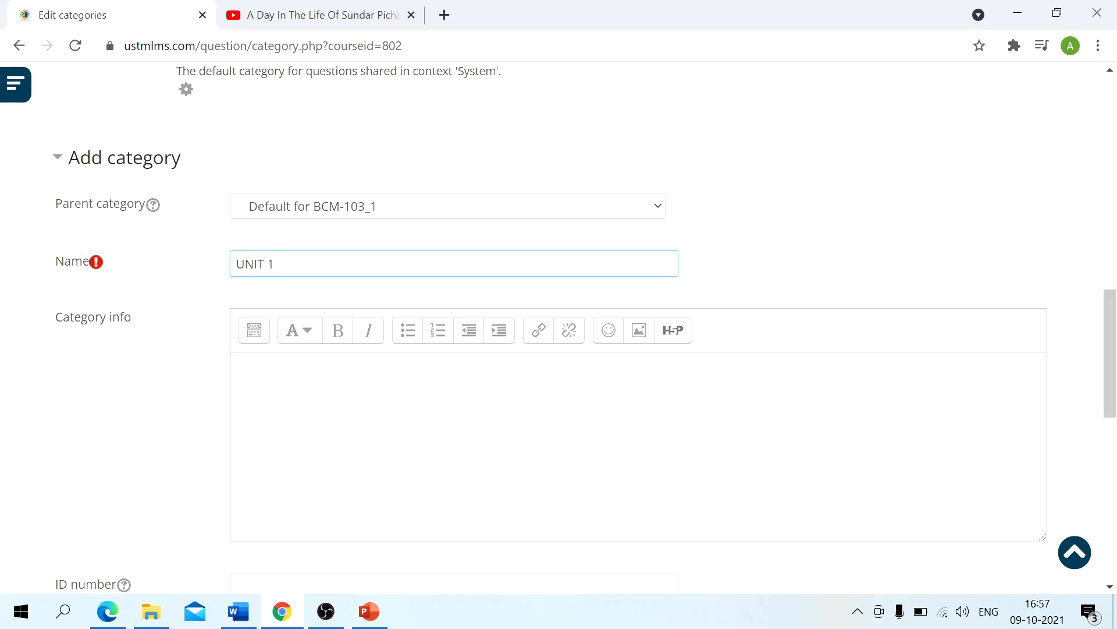
scroll(199, 349, down, 5)
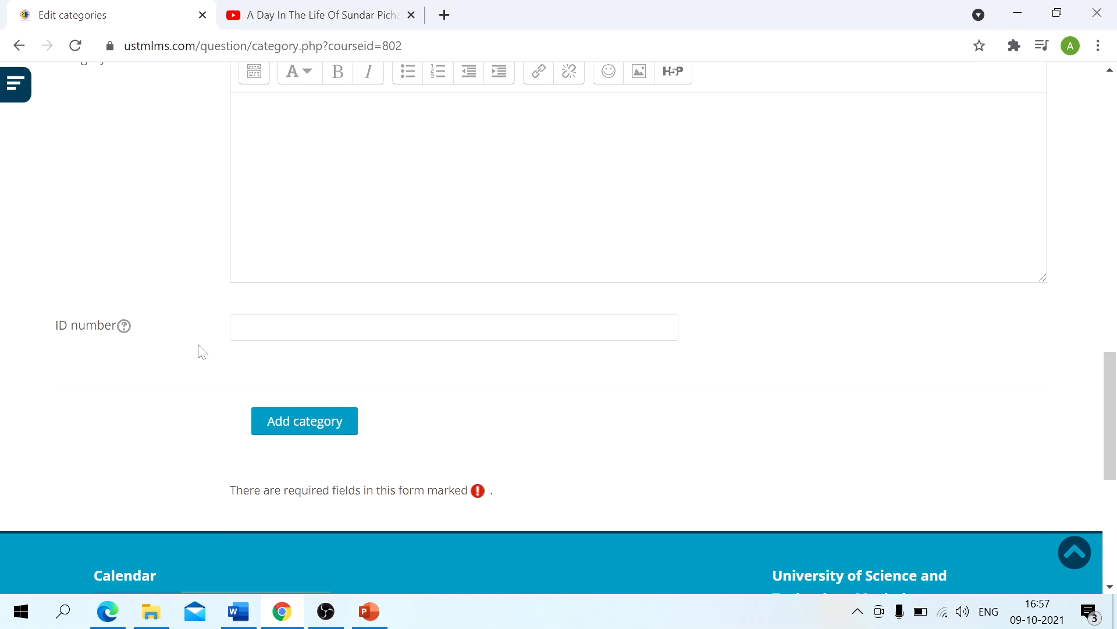
click(265, 419)
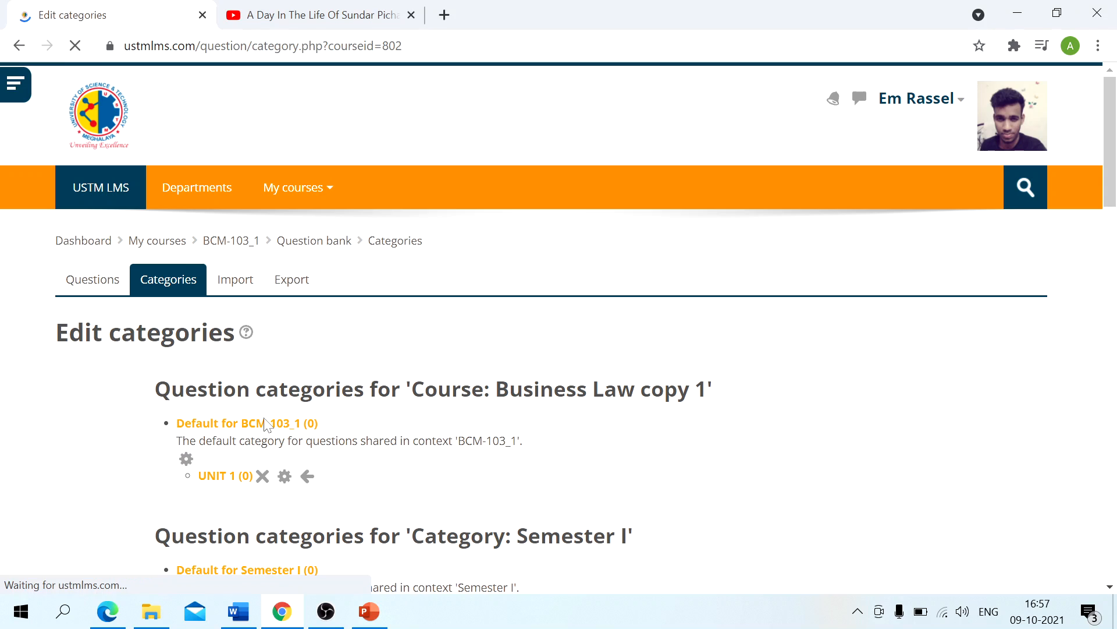
Open the question import page of the question bank and choose Aiken format as the file format.
click(232, 281)
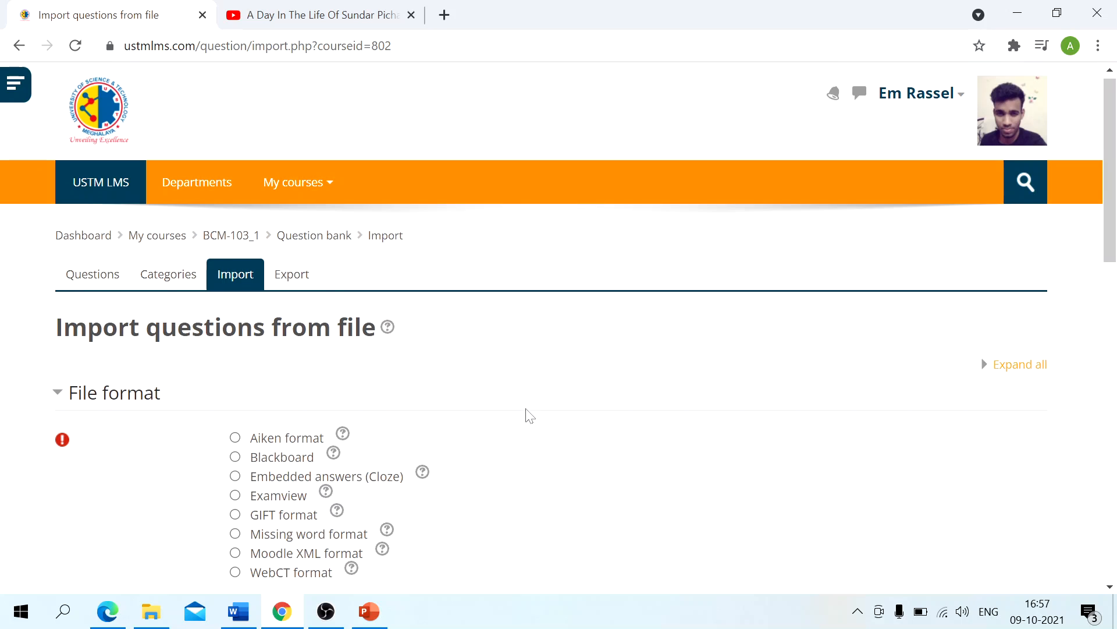
scroll(527, 414, down, 1)
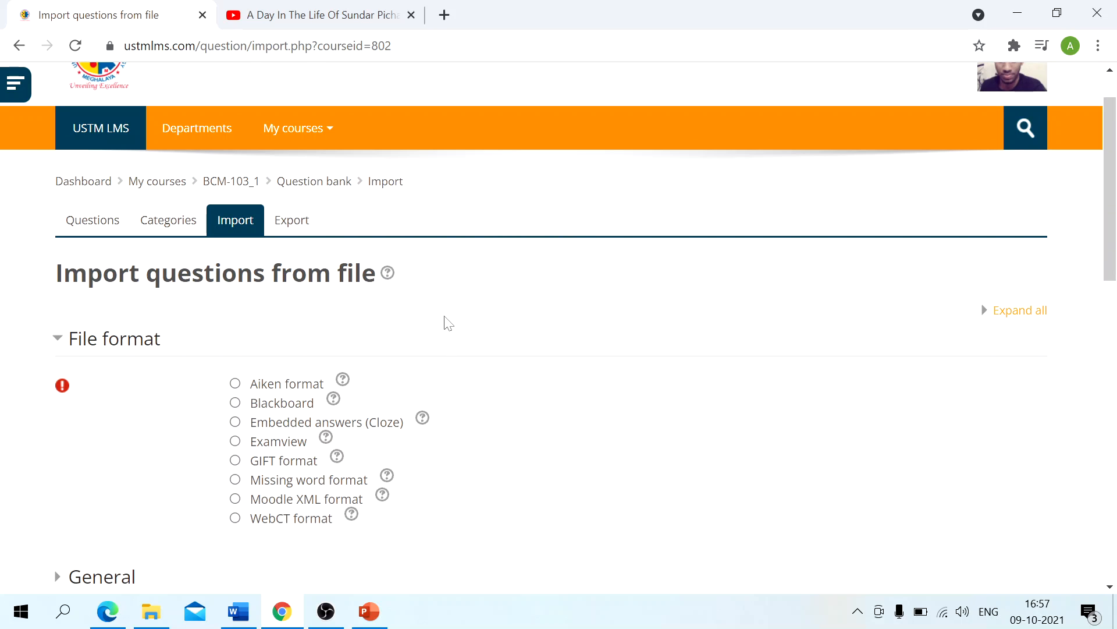
scroll(448, 323, down, 1)
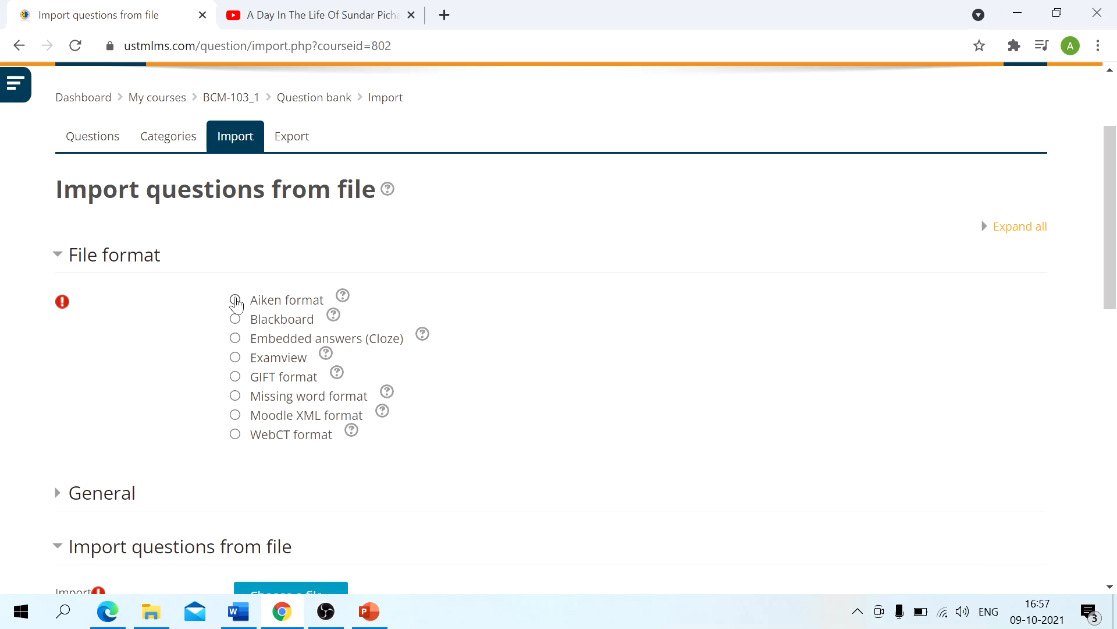
scroll(199, 327, down, 1)
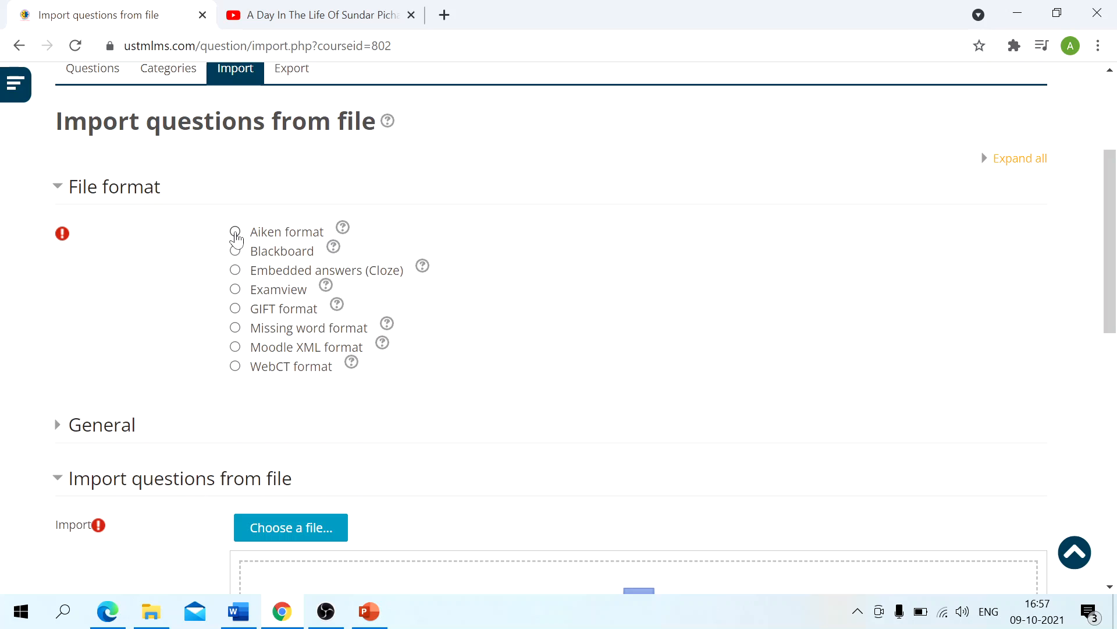
click(236, 234)
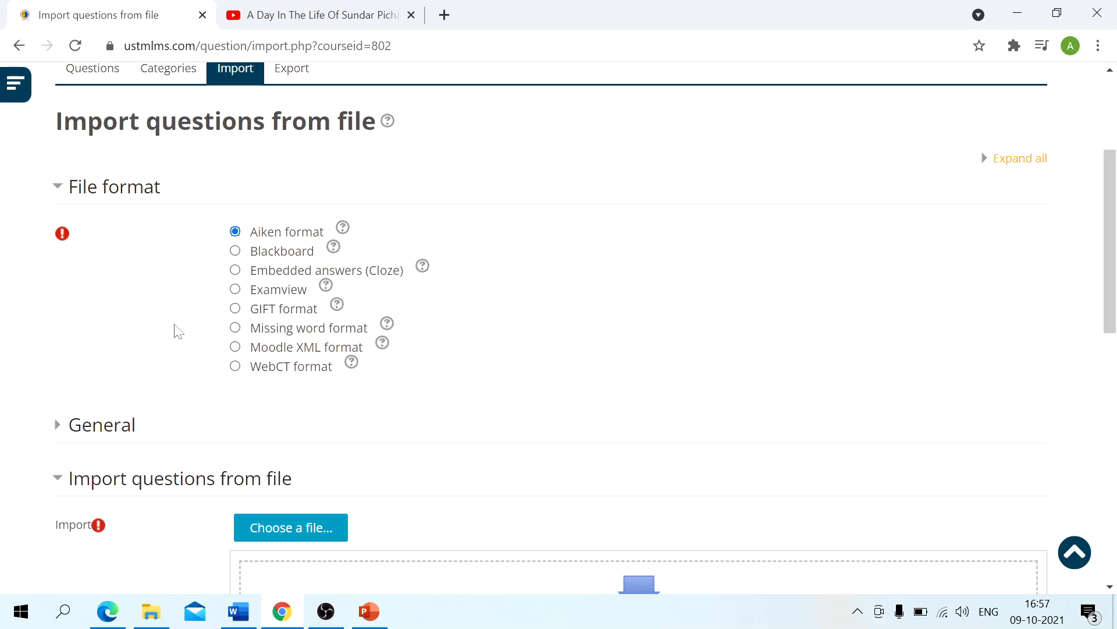
In the general import settings, set the import category to UNIT 1 under Default for BCM-103_1.
scroll(179, 332, down, 3)
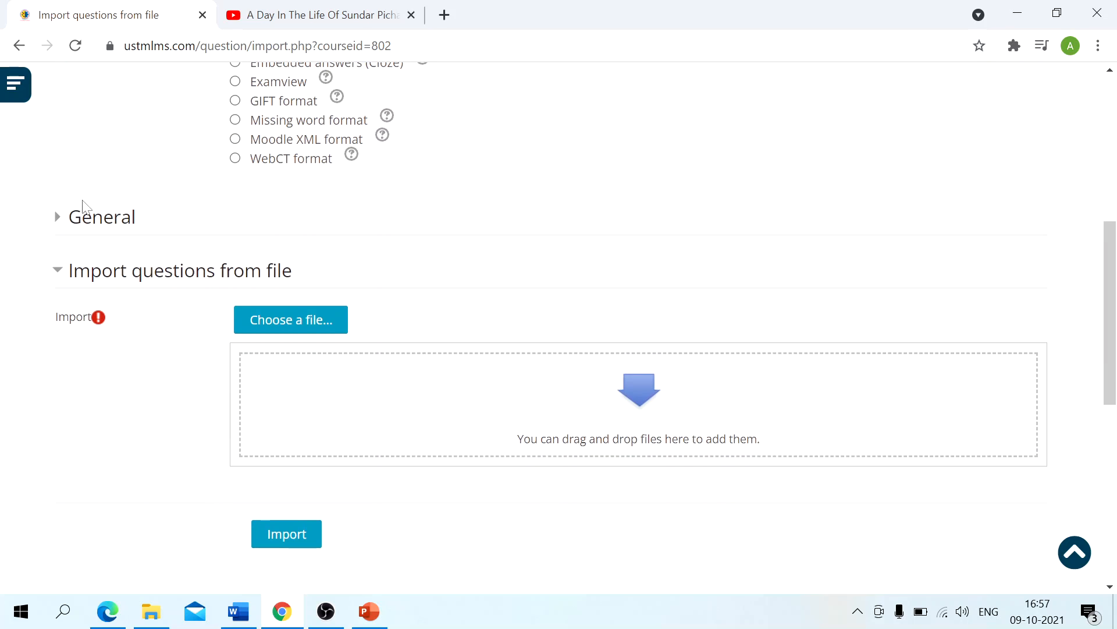
click(74, 222)
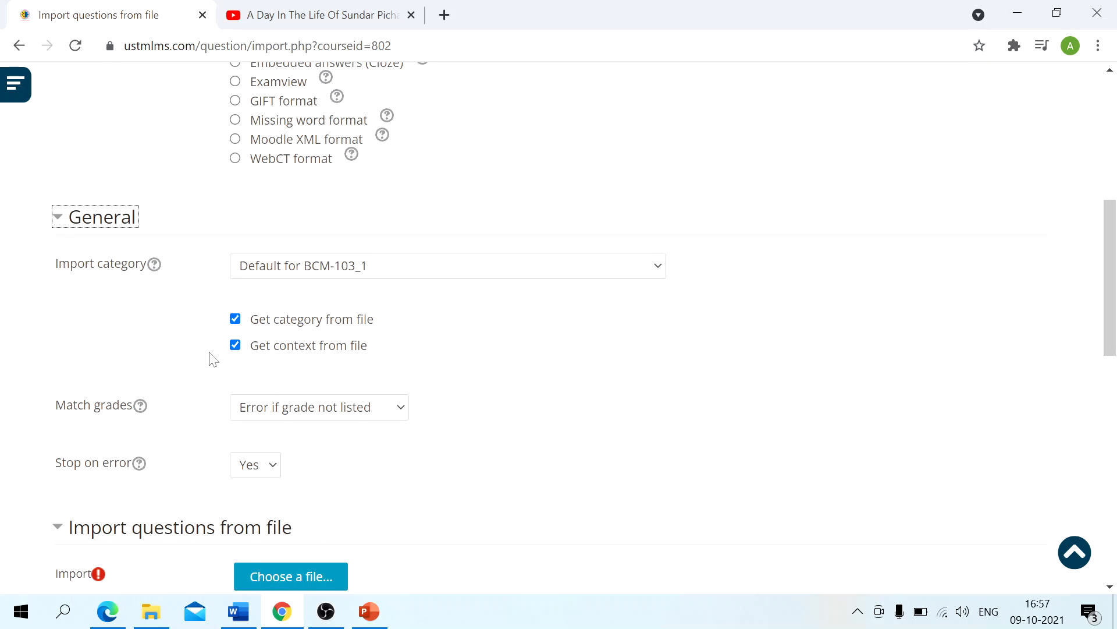
scroll(213, 358, down, 1)
click(342, 249)
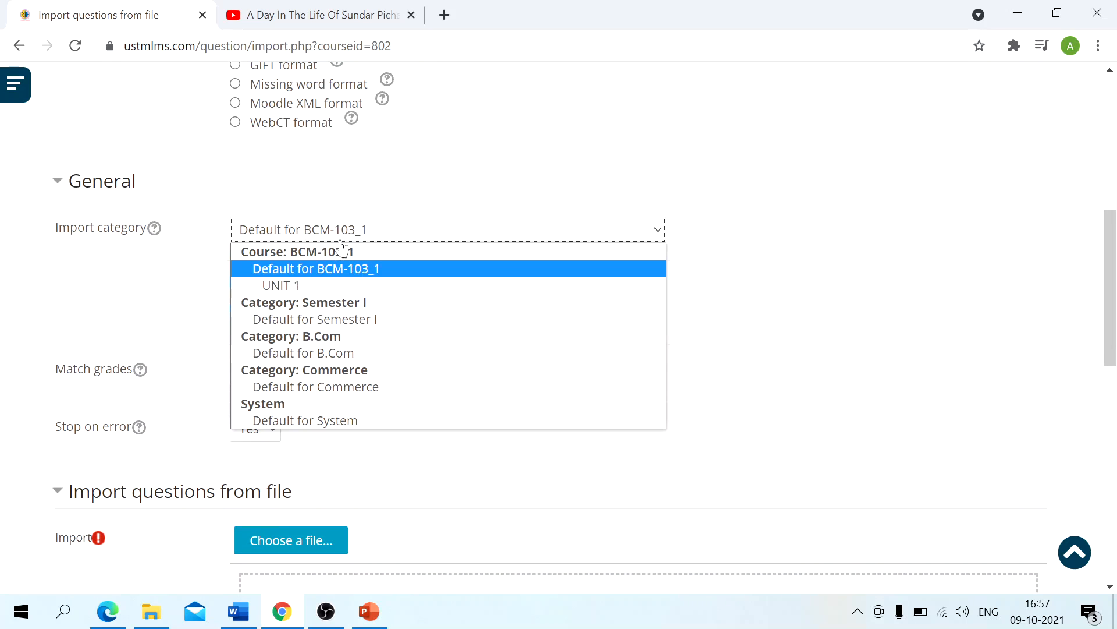
click(318, 285)
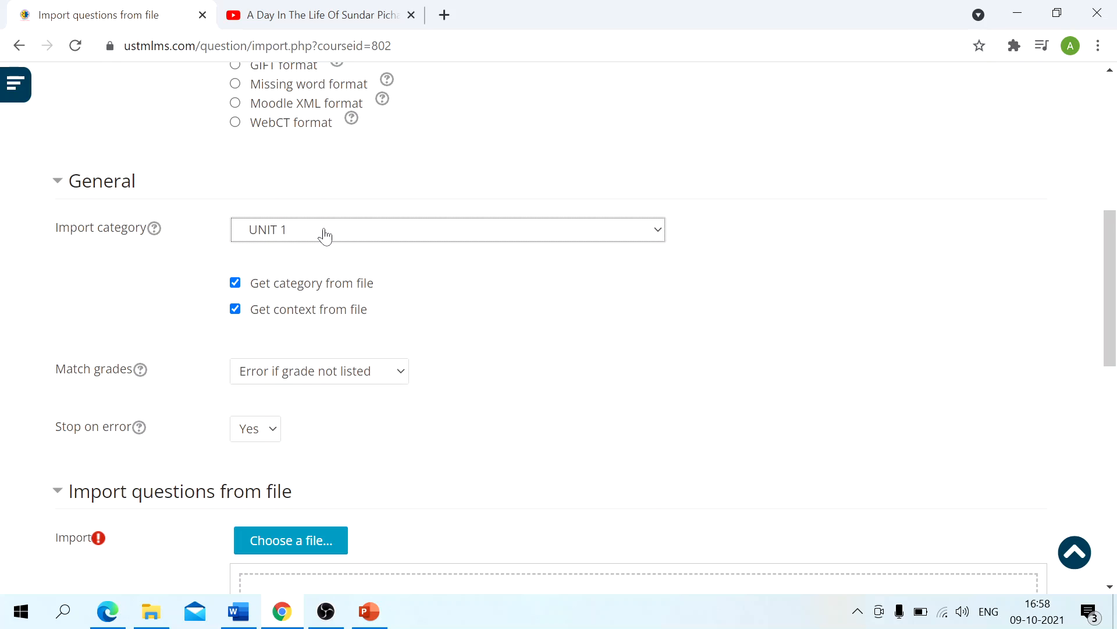
Upload QUIZ1.txt from the Downloads folder as the file of questions to import.
scroll(325, 235, down, 4)
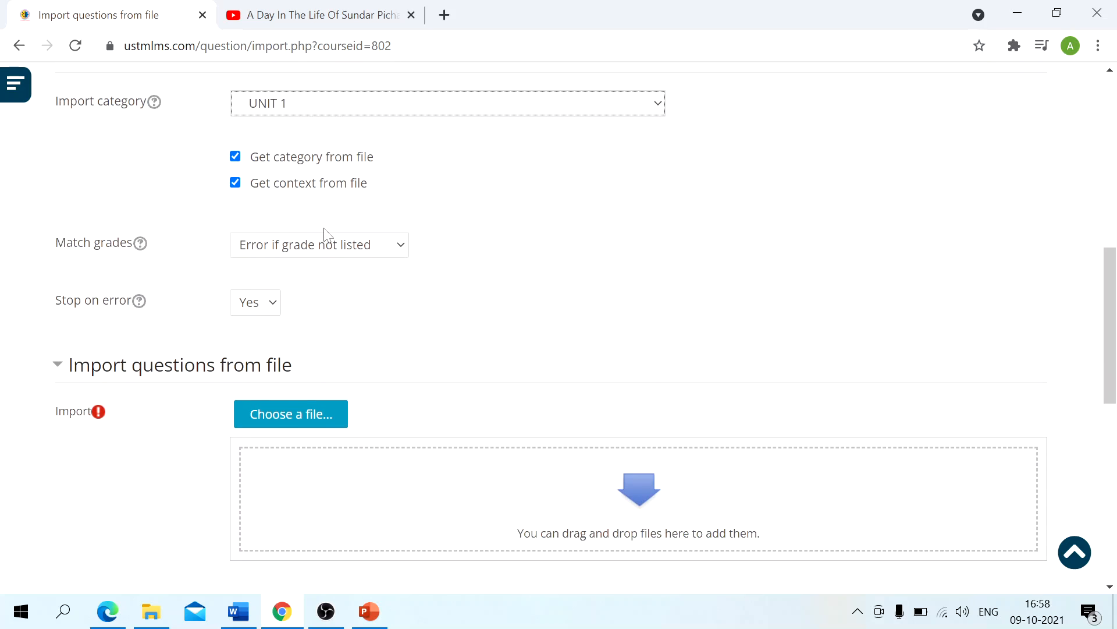
click(315, 336)
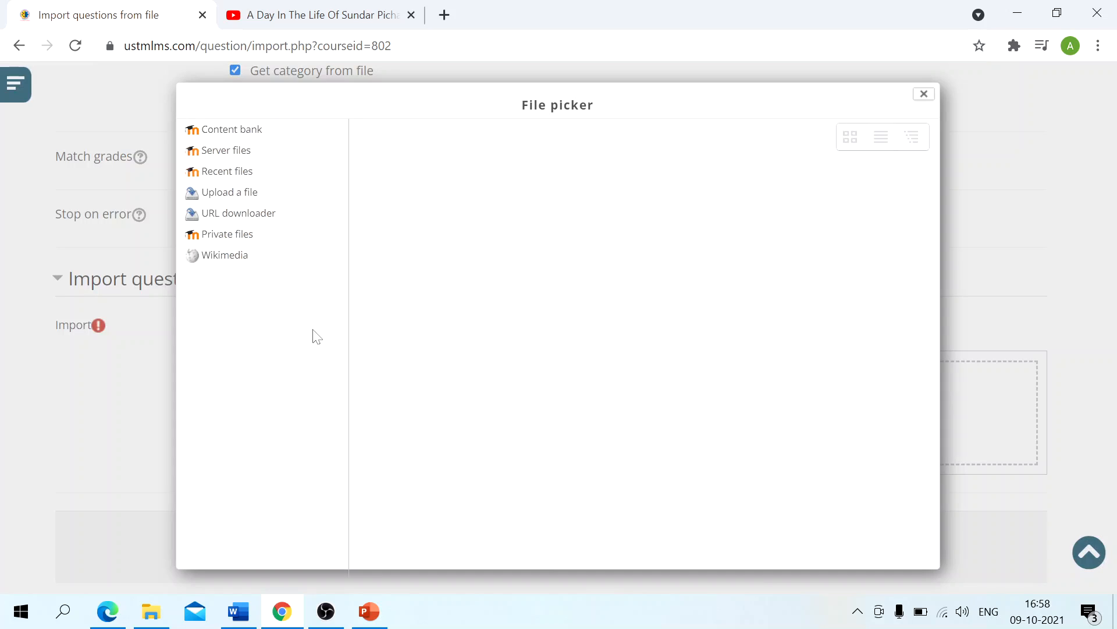
click(443, 216)
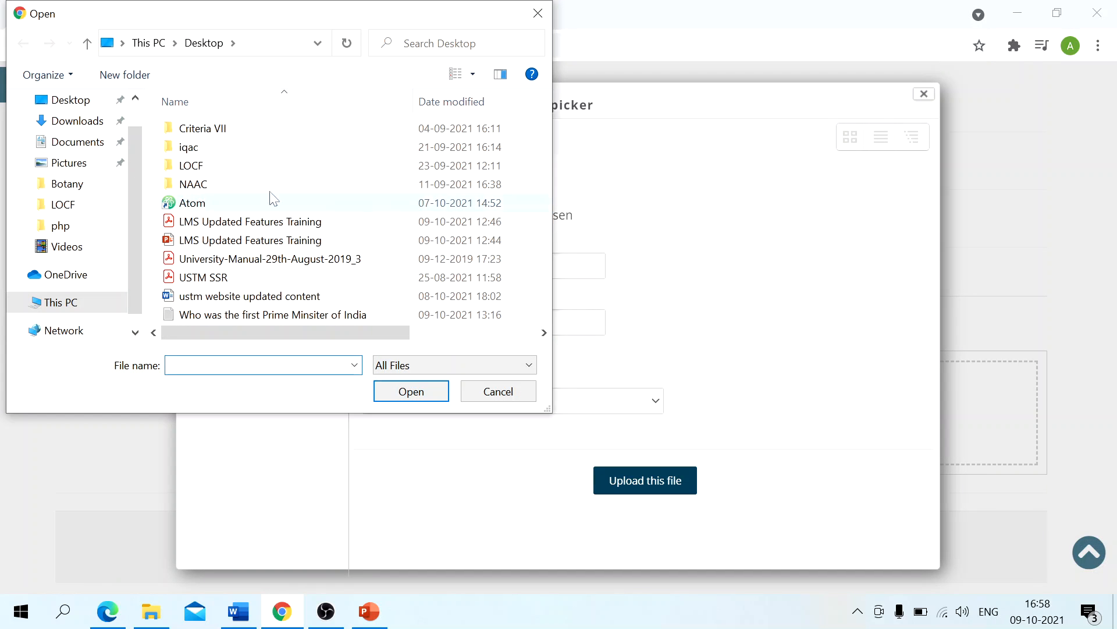
click(82, 123)
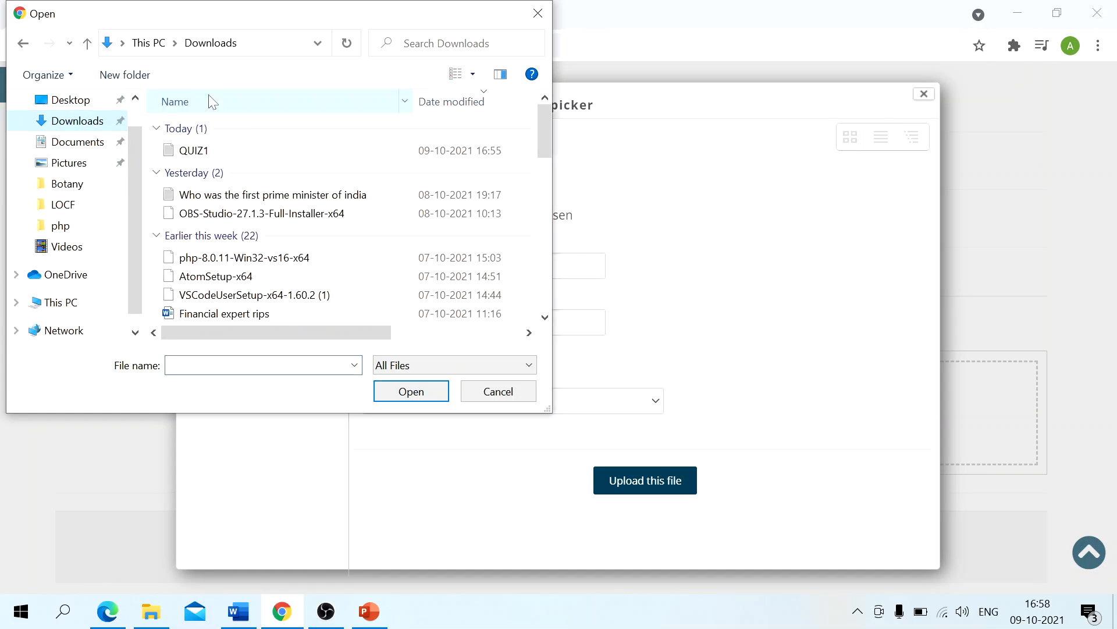
click(218, 150)
click(407, 391)
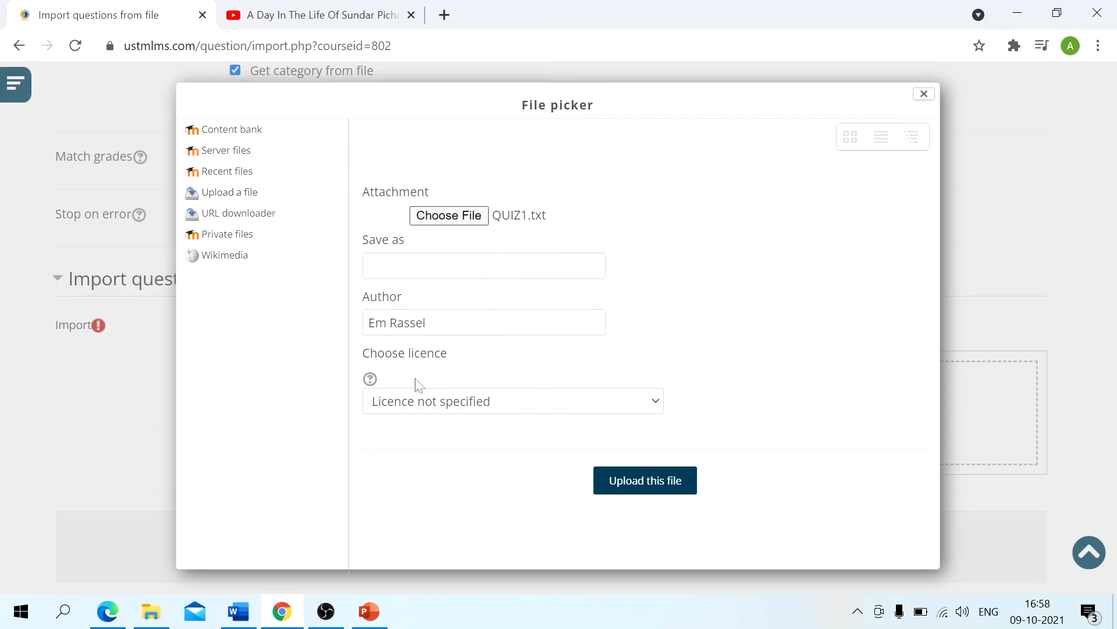
click(615, 483)
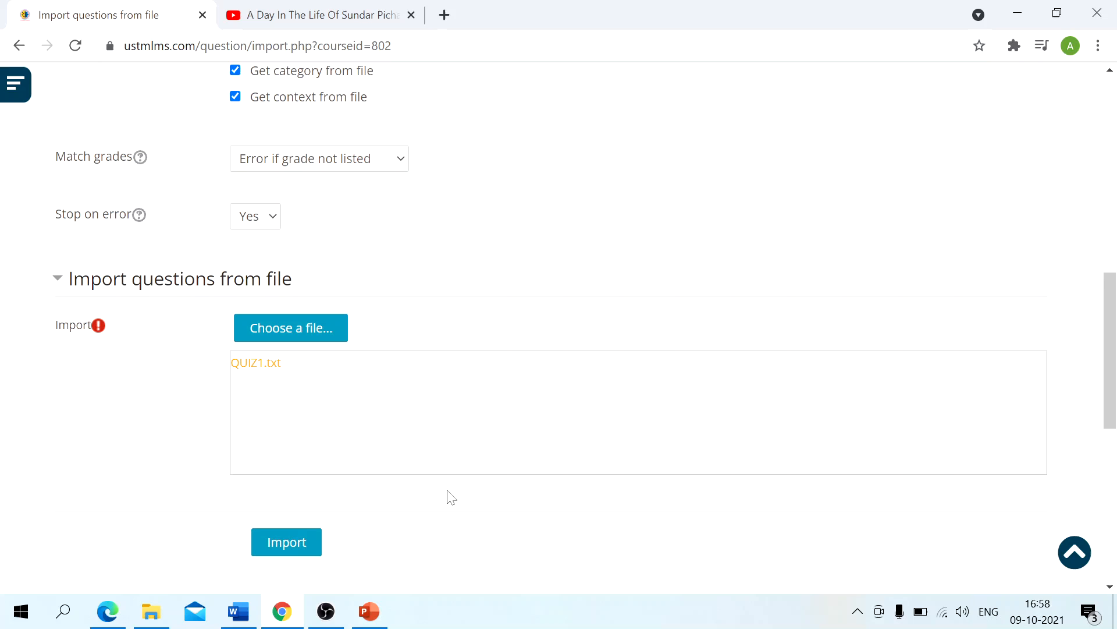
Run the import and continue to the question bank to check the questions listed under the UNIT 1 category.
click(295, 539)
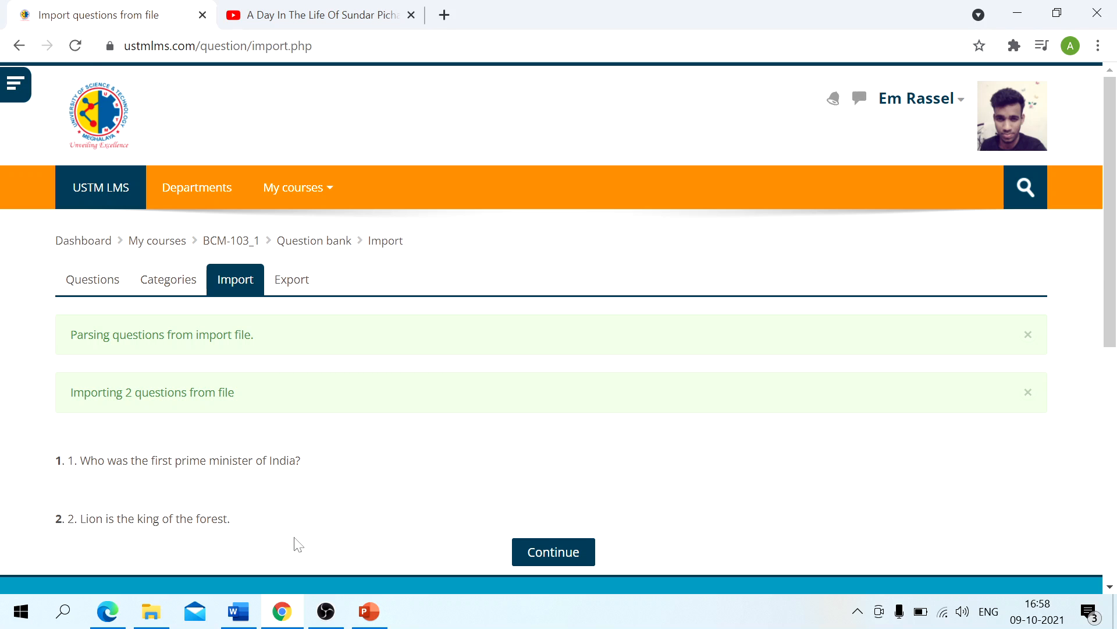
scroll(265, 447, down, 2)
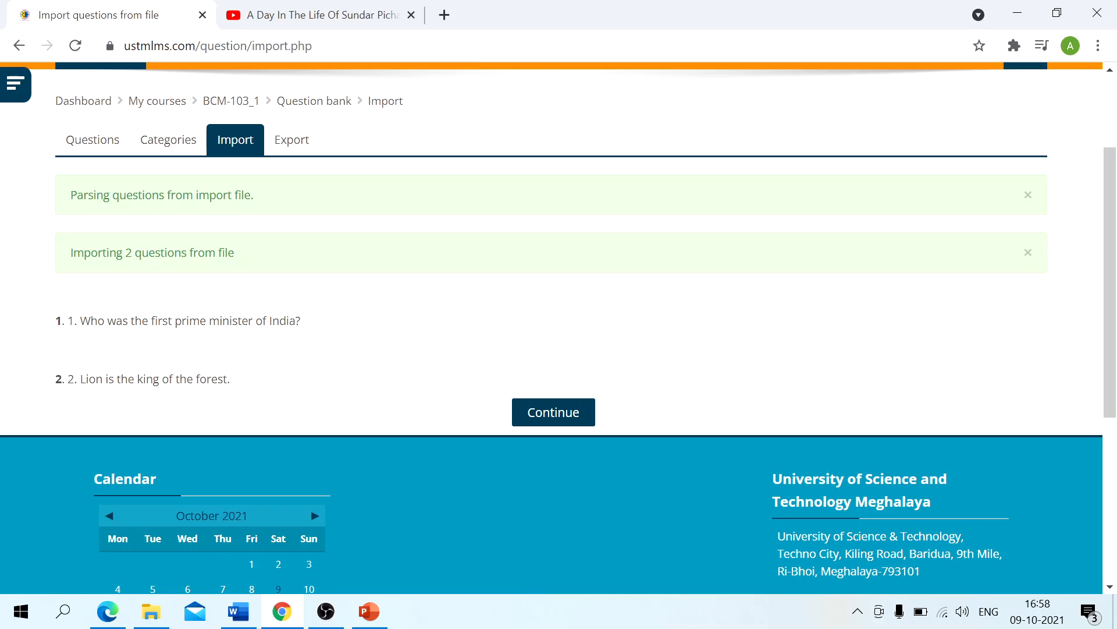
scroll(298, 364, down, 2)
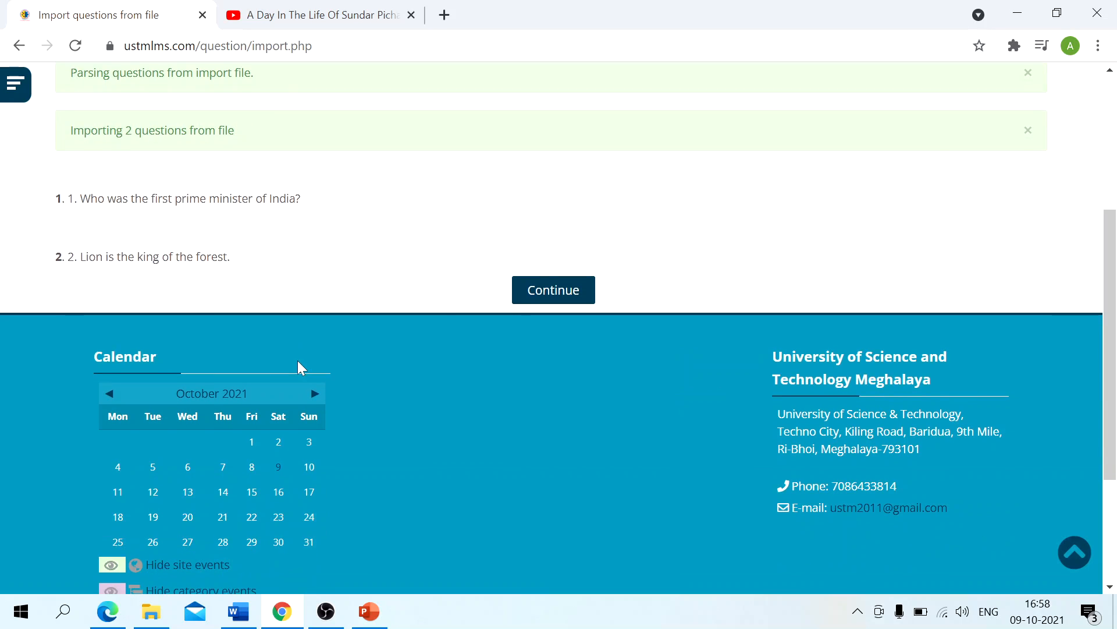
click(524, 291)
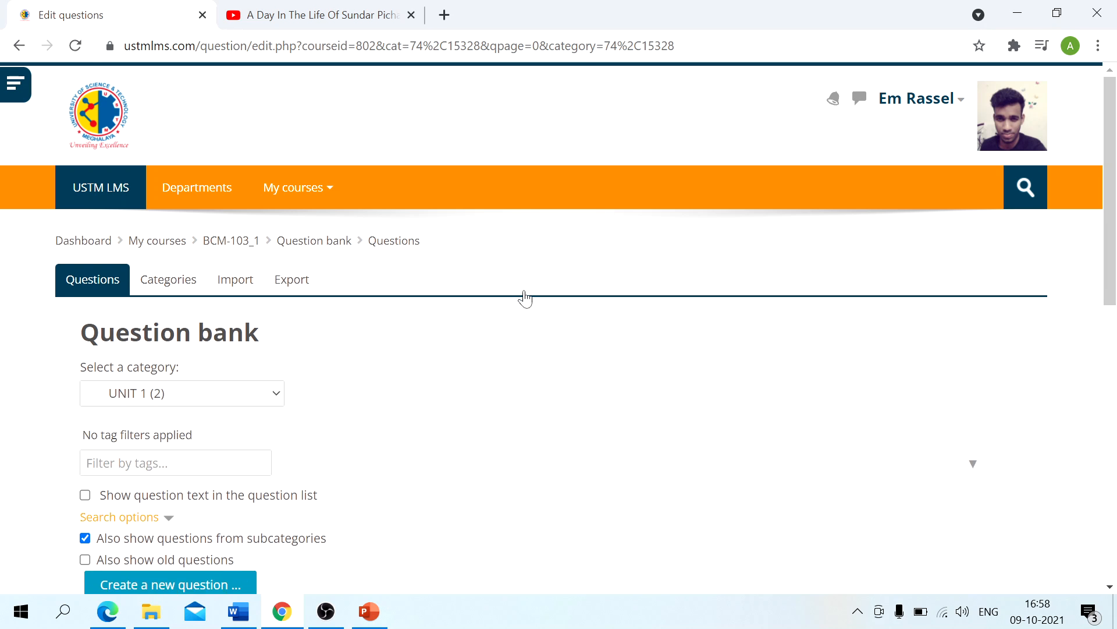
scroll(524, 297, down, 5)
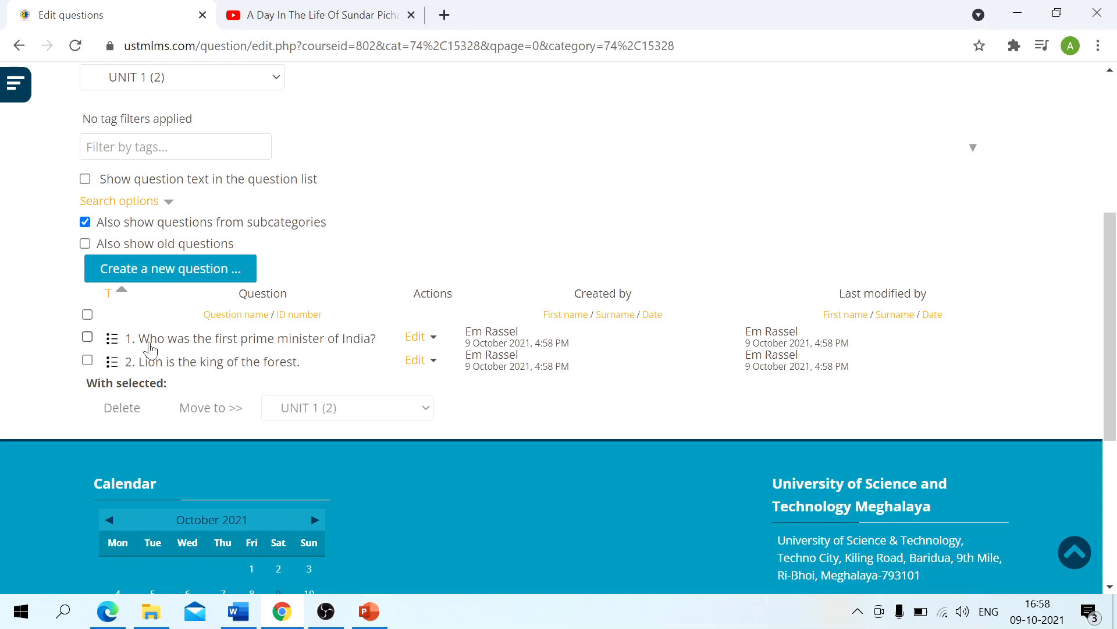
scroll(233, 379, up, 2)
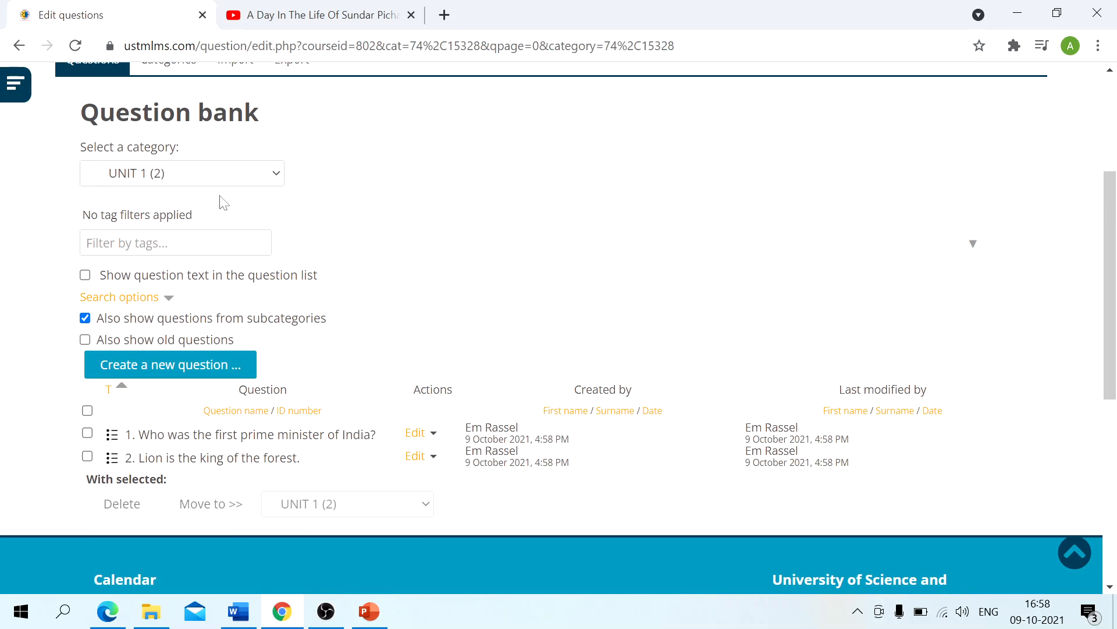
scroll(340, 306, down, 1)
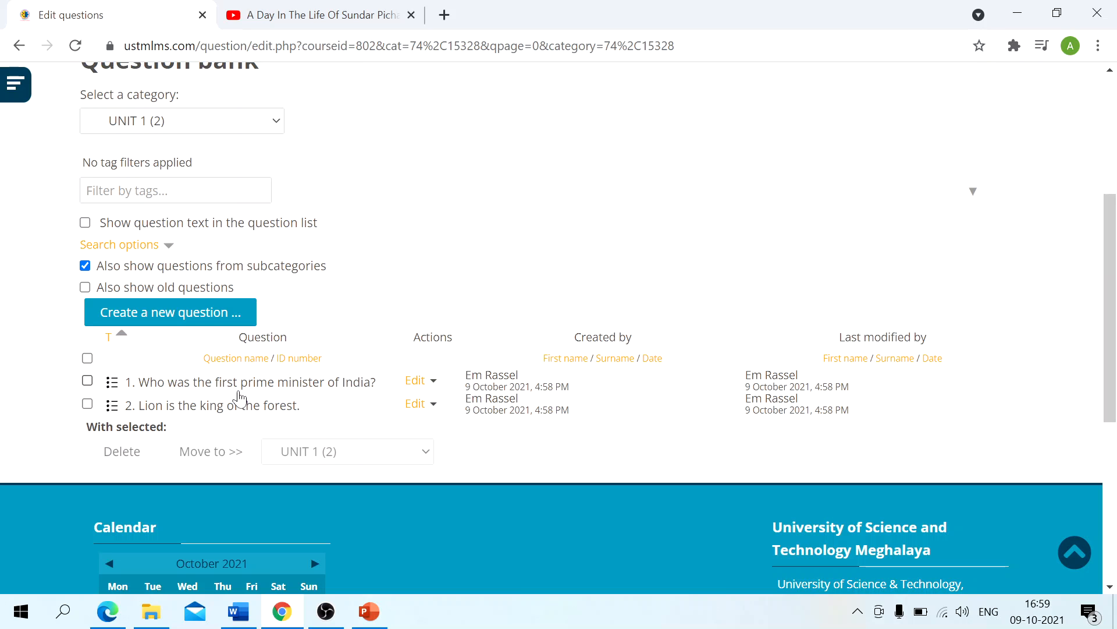
scroll(240, 399, up, 4)
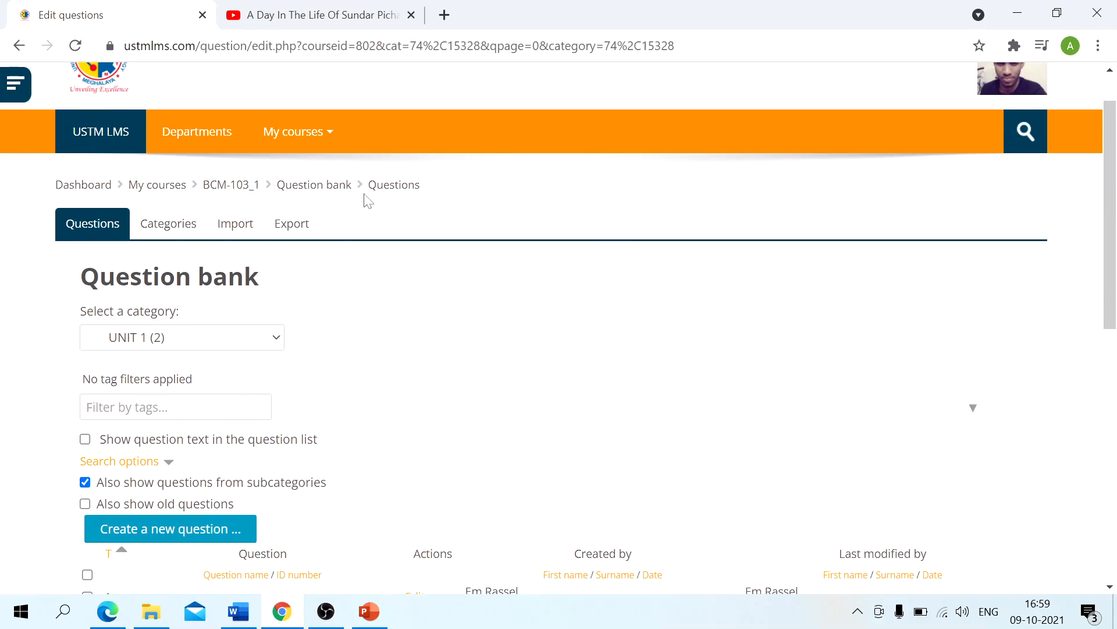
Return to the BCM-103_1 course page and look through its outcomes and unit sections.
click(240, 191)
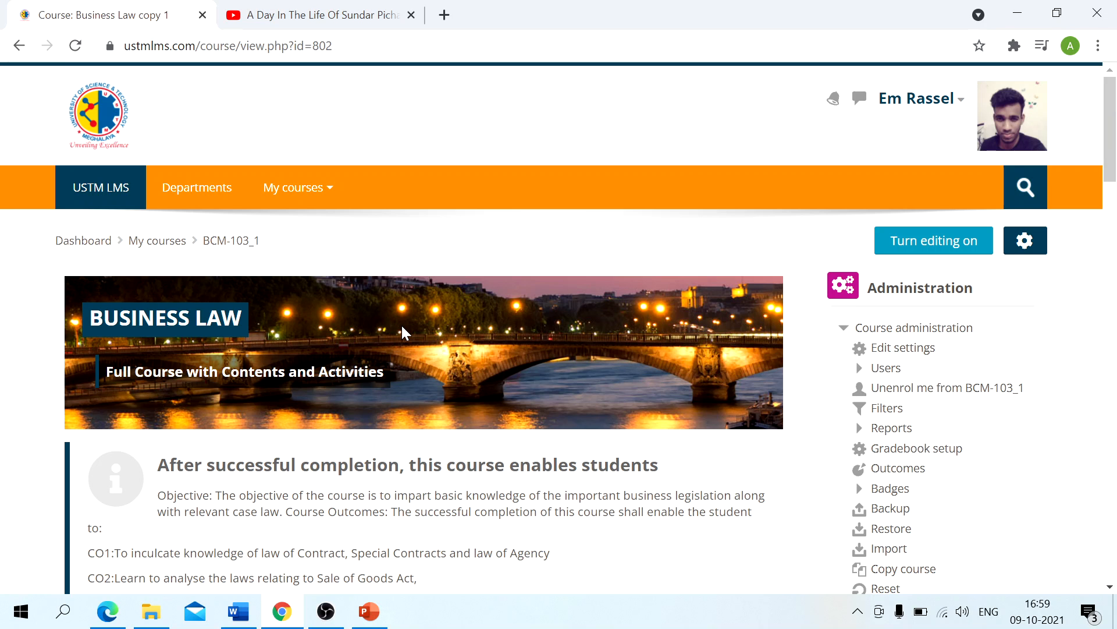
scroll(402, 328, down, 9)
scroll(401, 332, up, 5)
scroll(403, 333, down, 1)
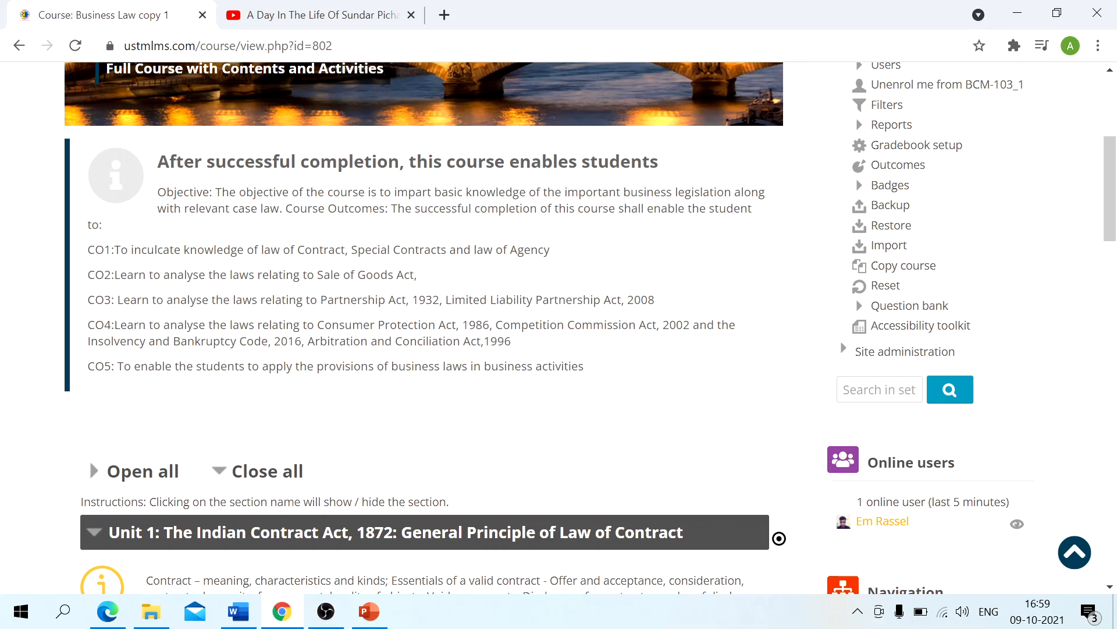
scroll(402, 332, down, 10)
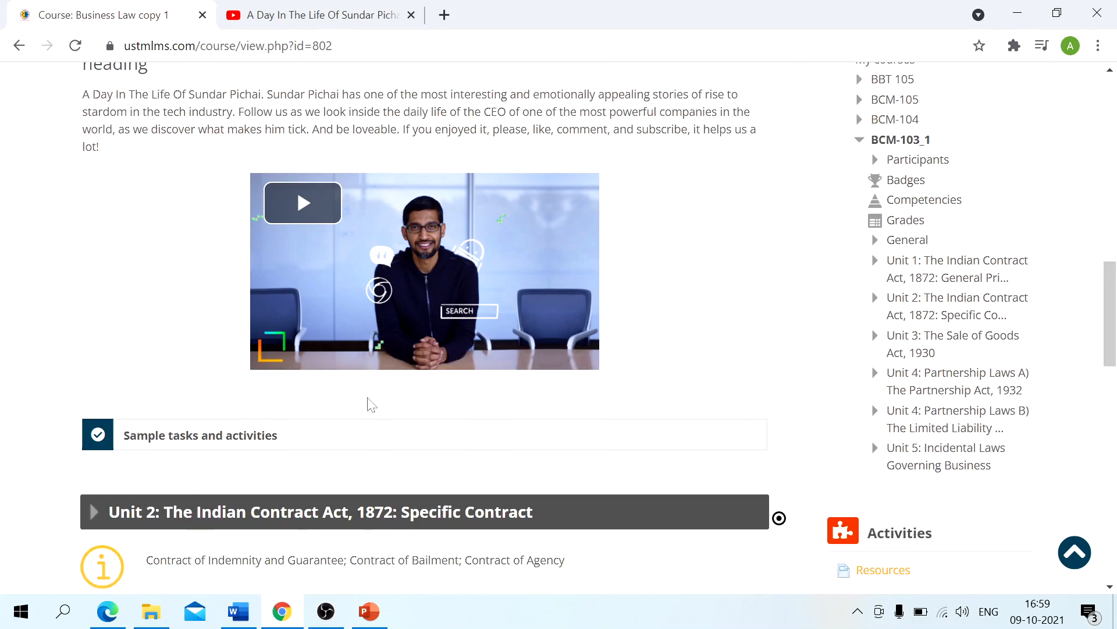
scroll(373, 400, down, 2)
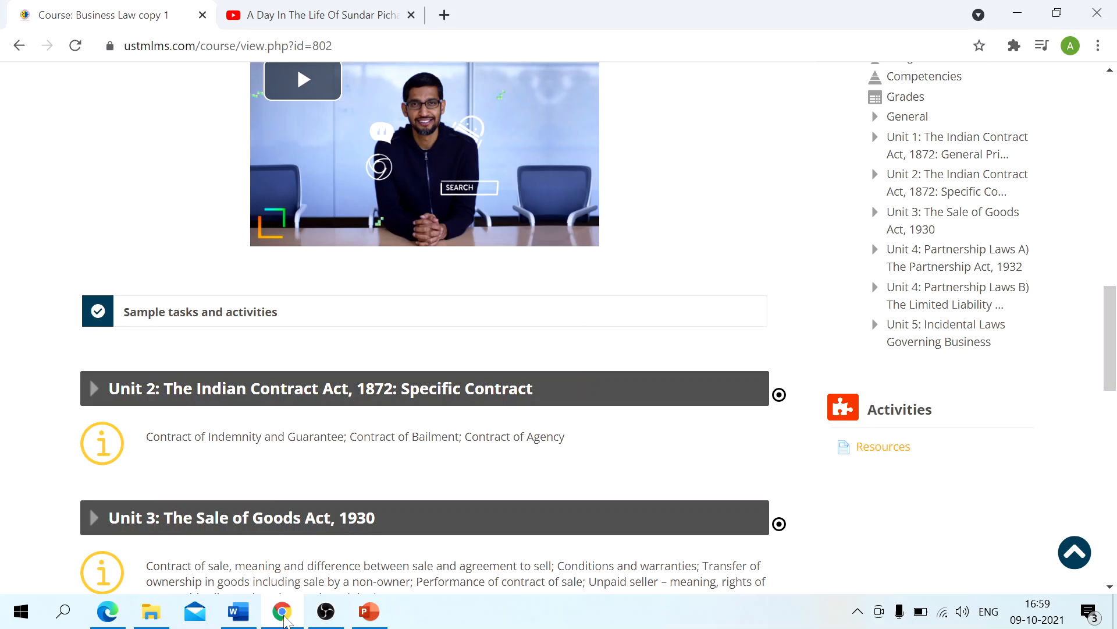
click(326, 611)
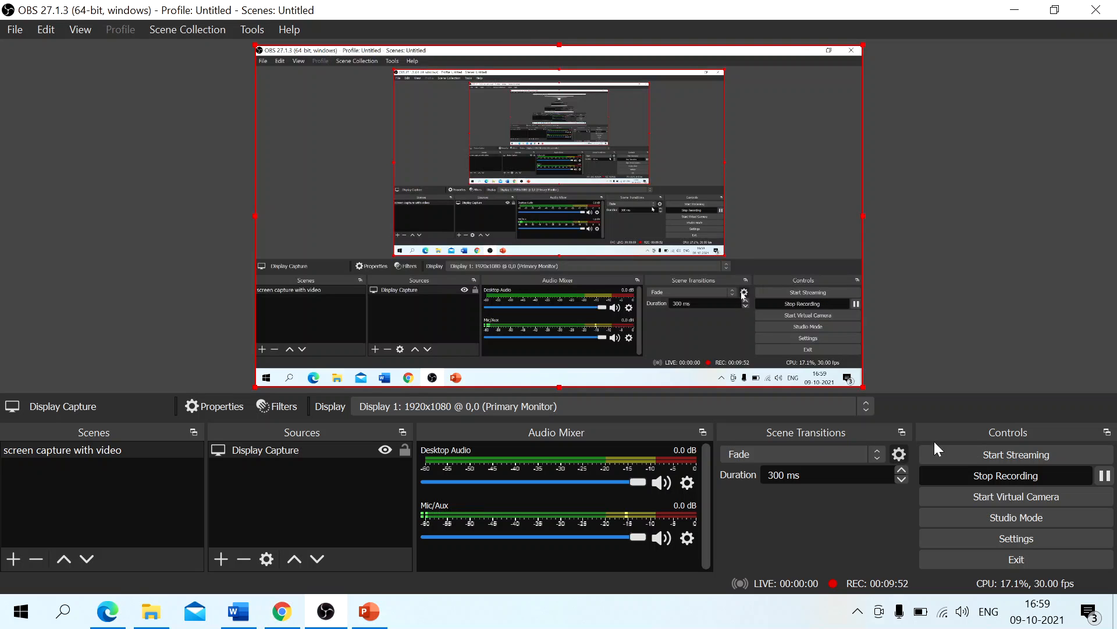